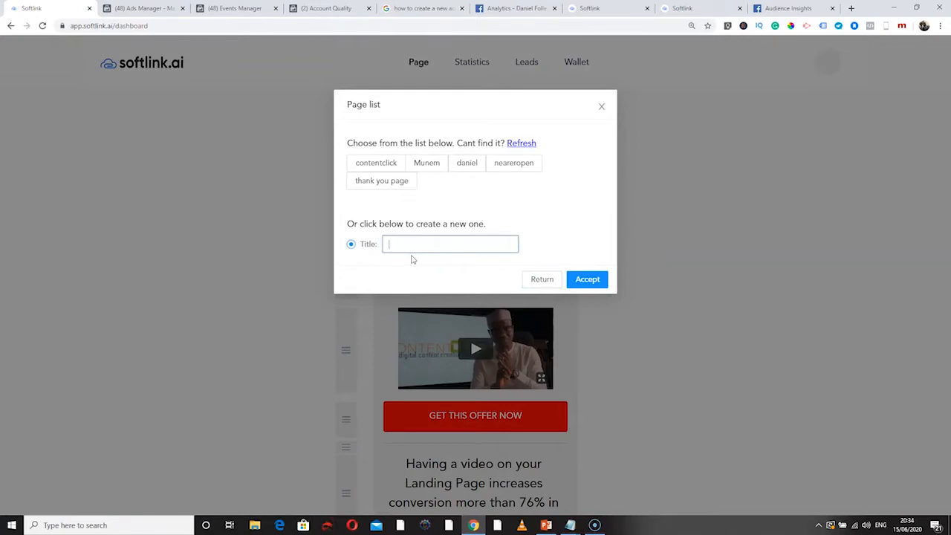
# Step: Create a new page titled "THANK YOU"
pyautogui.write('THANK YOU')
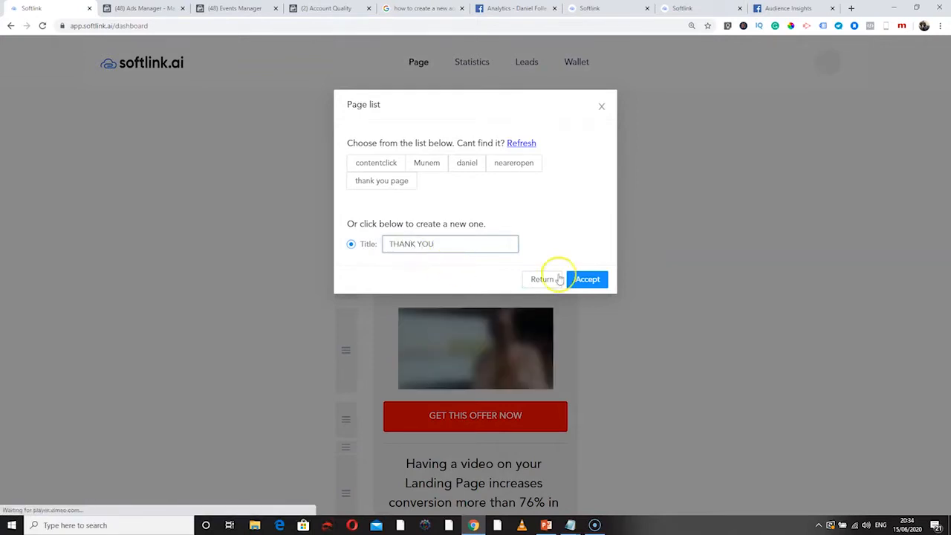
pyautogui.click(591, 281)
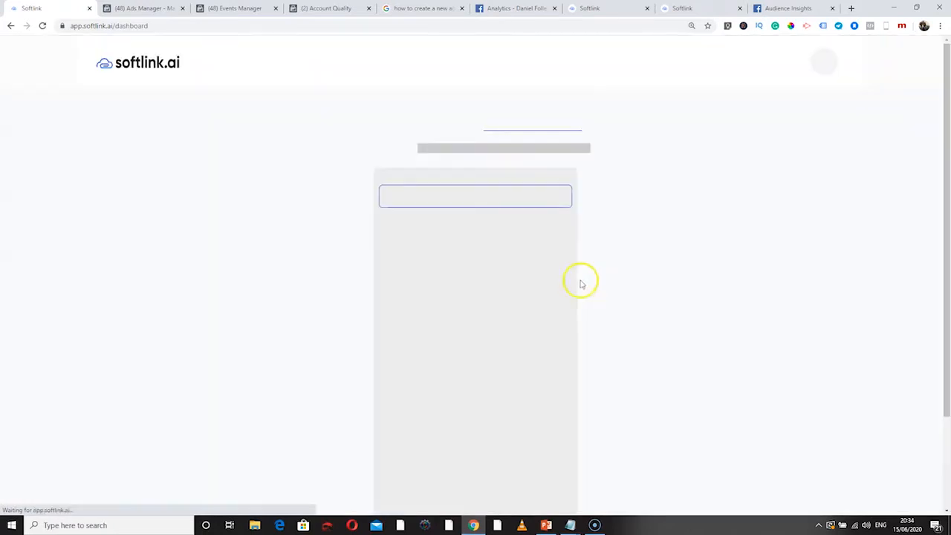
# Step: Add a text block reading "THANK YOU FOR THIS PURCHASE" to the new page and save it
pyautogui.click(490, 198)
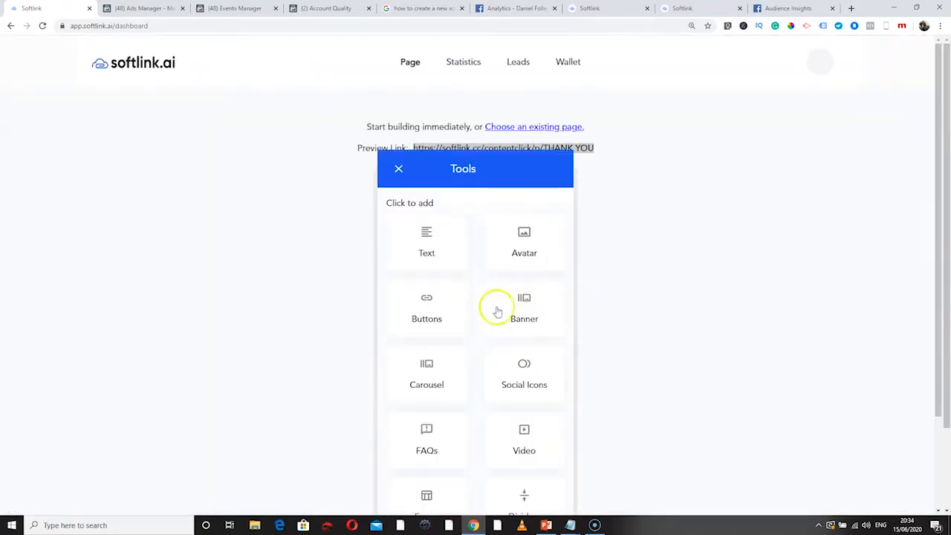
pyautogui.scroll(-1, 431, 327)
pyautogui.click(429, 133)
pyautogui.click(429, 106)
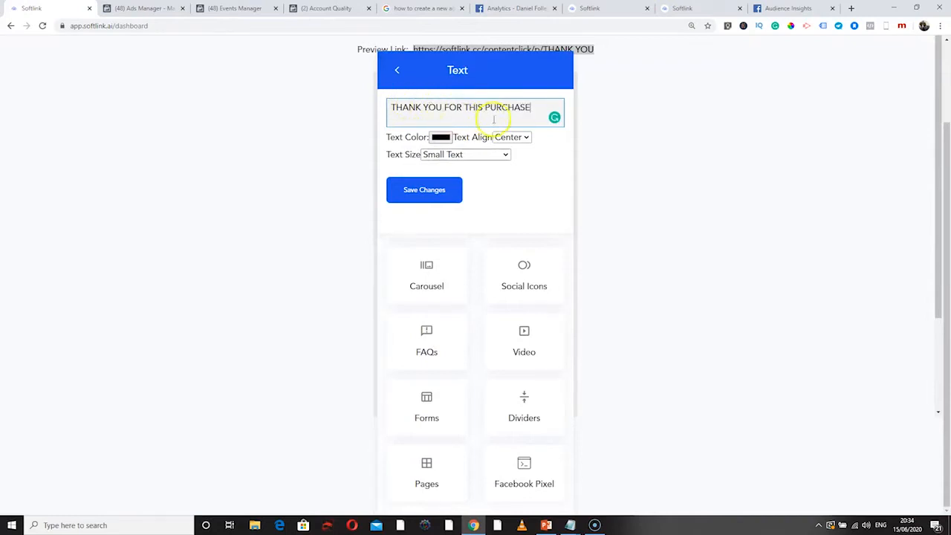
pyautogui.click(419, 193)
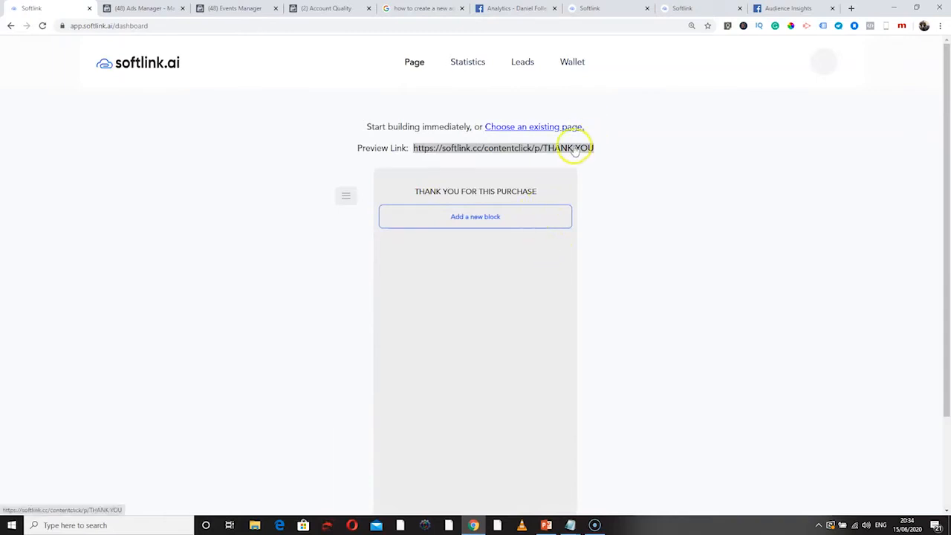
# Step: Open the existing neareropen page from the page list
pyautogui.click(527, 129)
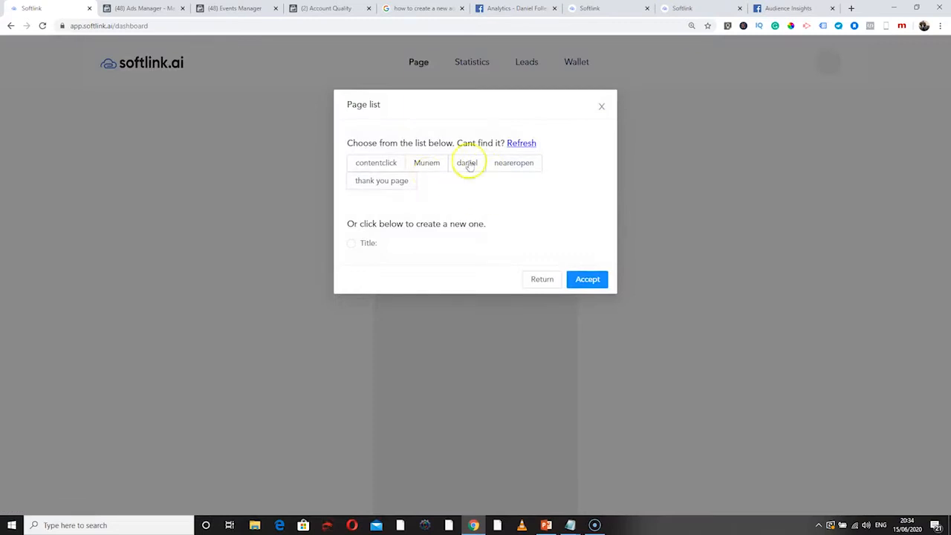
pyautogui.click(599, 106)
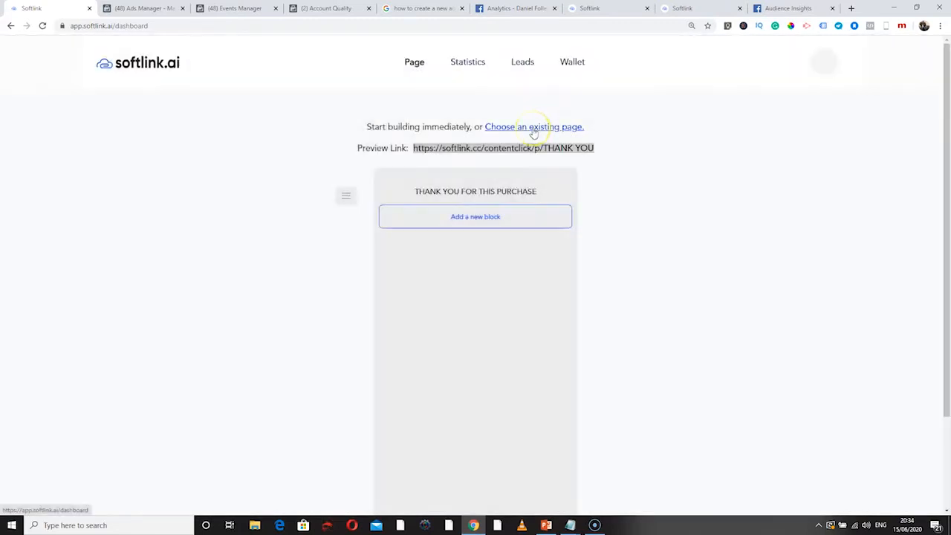
pyautogui.click(533, 128)
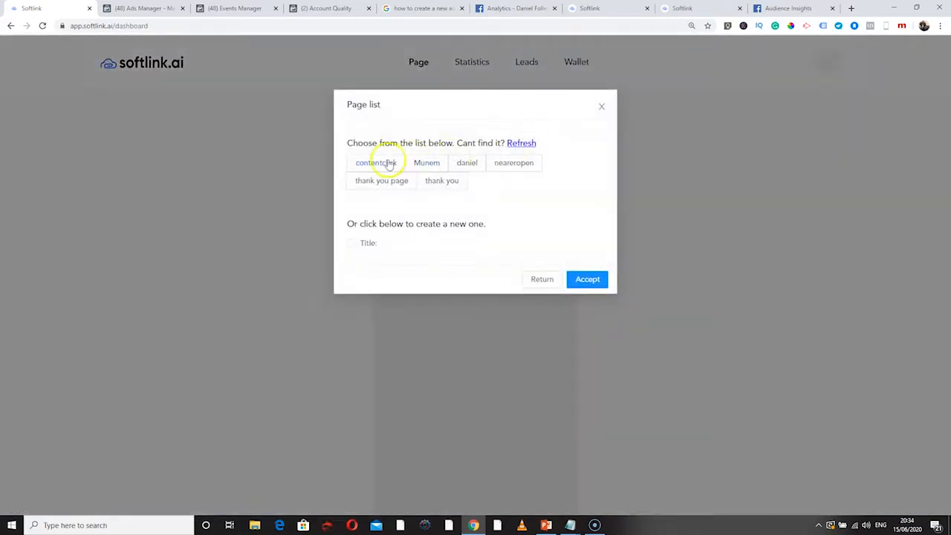
pyautogui.click(513, 163)
pyautogui.click(588, 279)
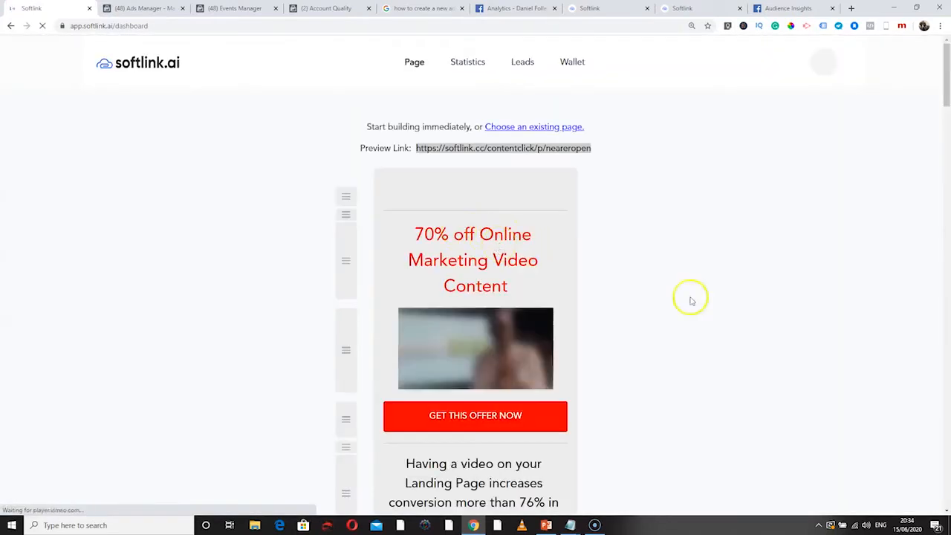
# Step: Open the Facebook Pixel Code block at the end of the neareropen page and examine the closing part of its code
pyautogui.moveTo(944, 85); pyautogui.dragTo(945, 394)
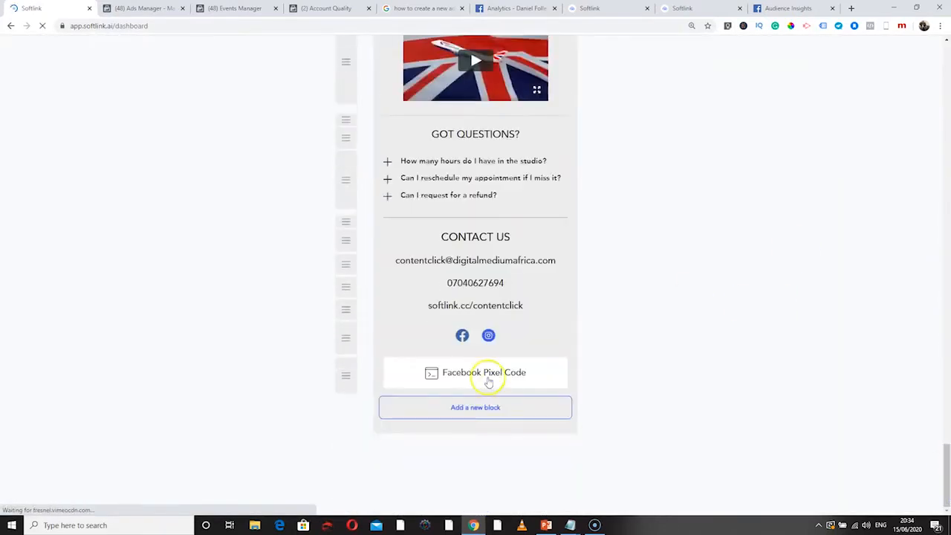
pyautogui.click(492, 378)
pyautogui.click(513, 277)
pyautogui.scroll(-10, 520, 297)
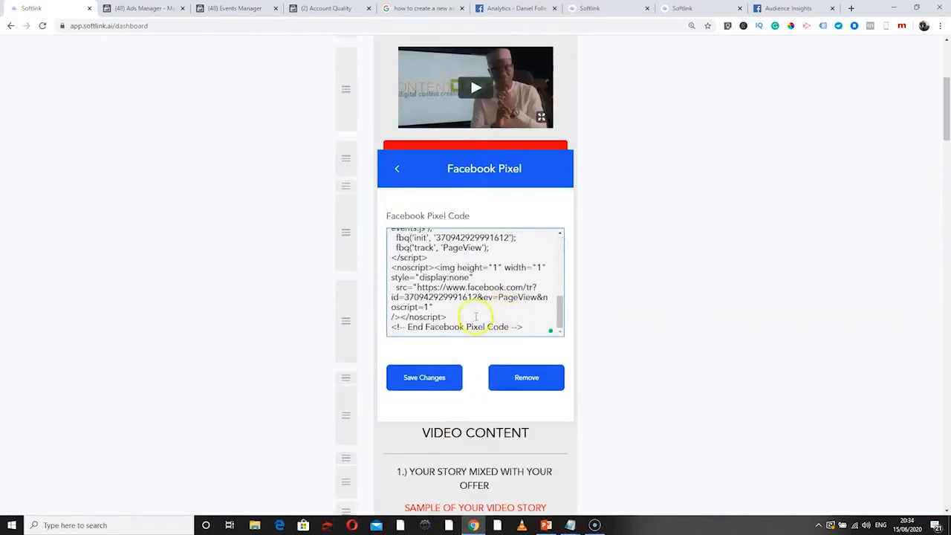
pyautogui.moveTo(528, 327); pyautogui.dragTo(403, 257)
# Step: Switch to the facebook pixel file in Notepad and examine the Purchase event script below the base pixel code
pyautogui.moveTo(566, 526)
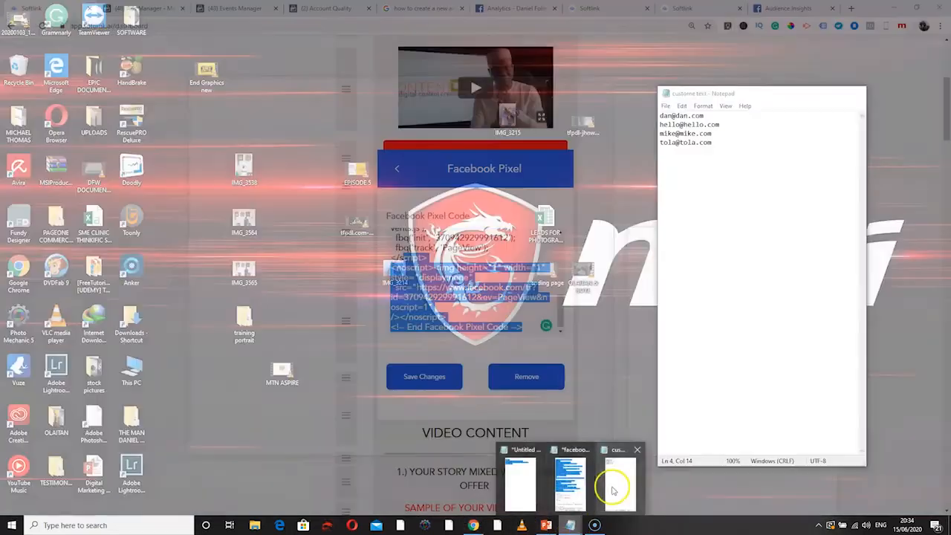
pyautogui.click(611, 487)
pyautogui.click(854, 92)
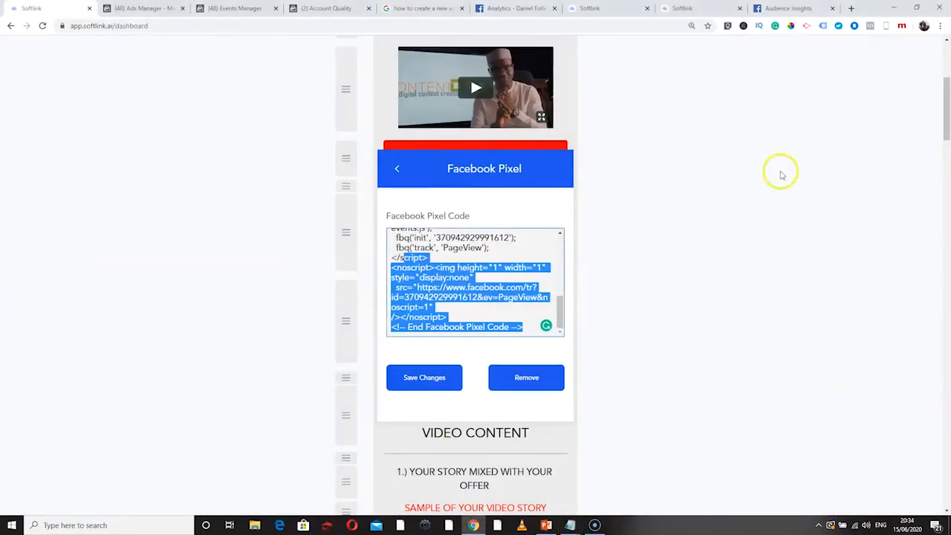
pyautogui.moveTo(570, 514)
pyautogui.click(589, 476)
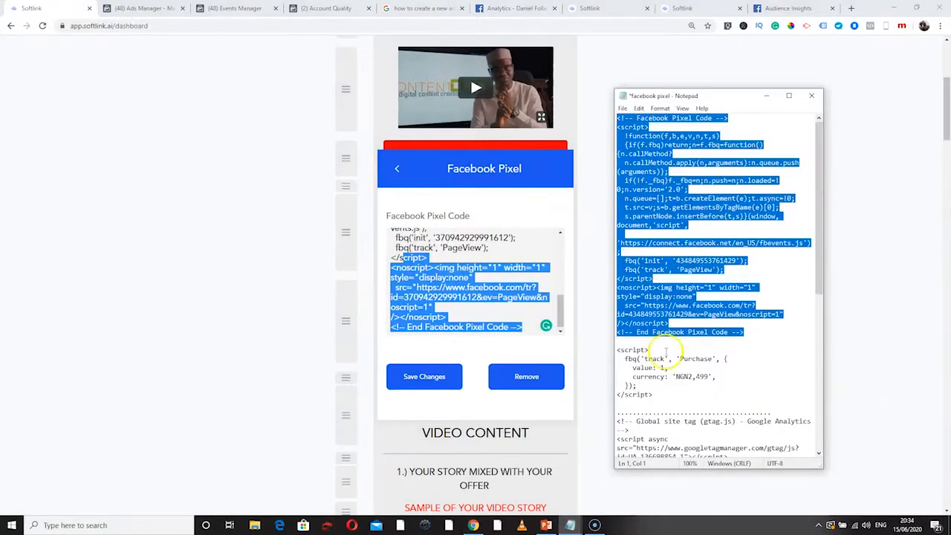
pyautogui.click(654, 373)
pyautogui.moveTo(654, 394); pyautogui.dragTo(618, 349)
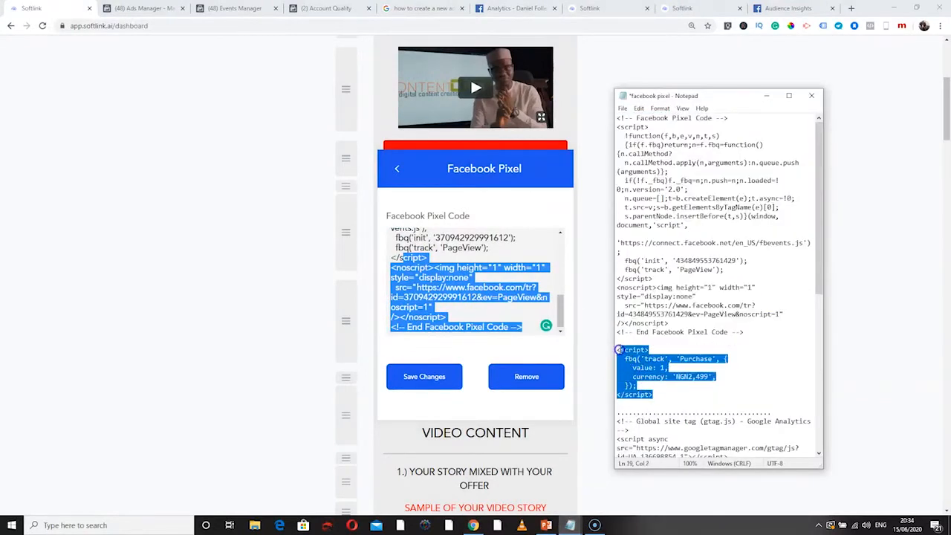
pyautogui.click(678, 360)
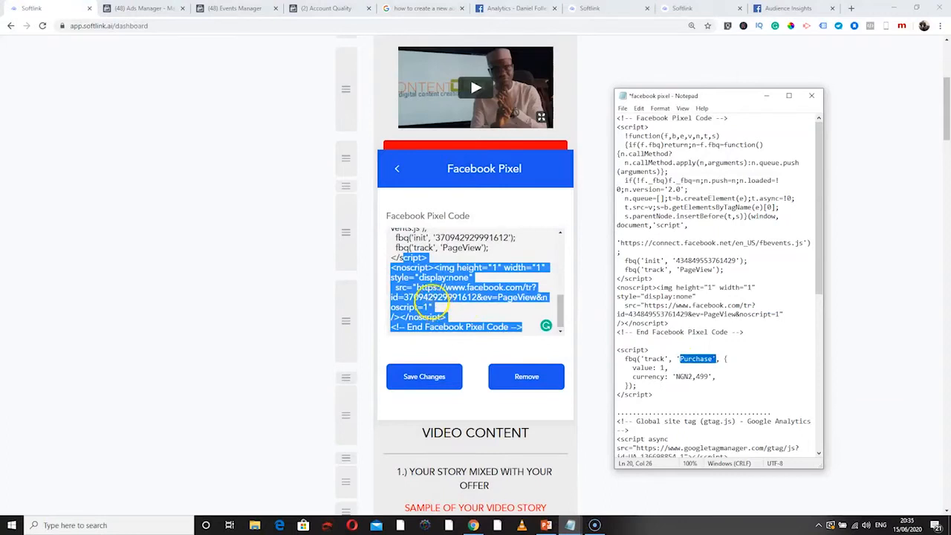
# Step: Compare the Purchase script in Notepad with the neareropen page's pixel code, and save the pixel block as it is
pyautogui.click(449, 284)
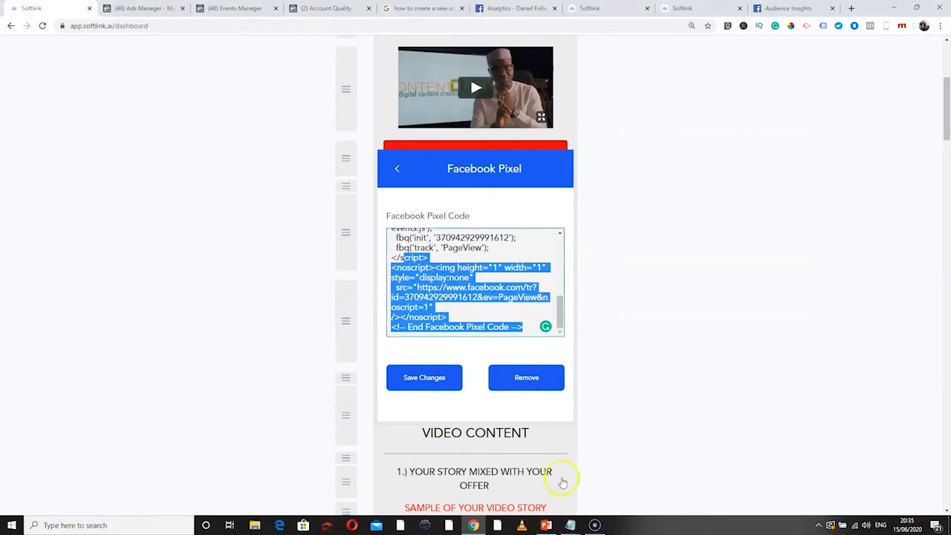
pyautogui.click(594, 483)
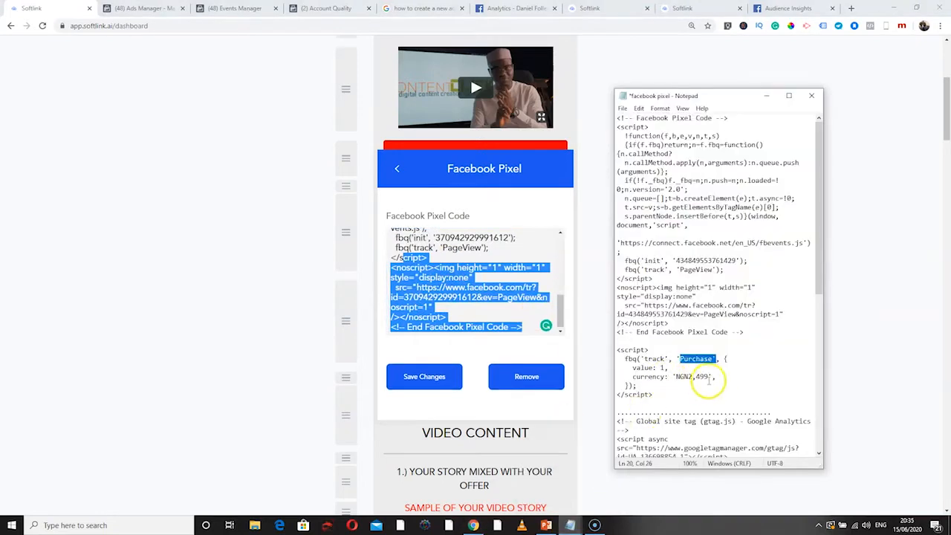
pyautogui.moveTo(638, 386); pyautogui.dragTo(623, 349)
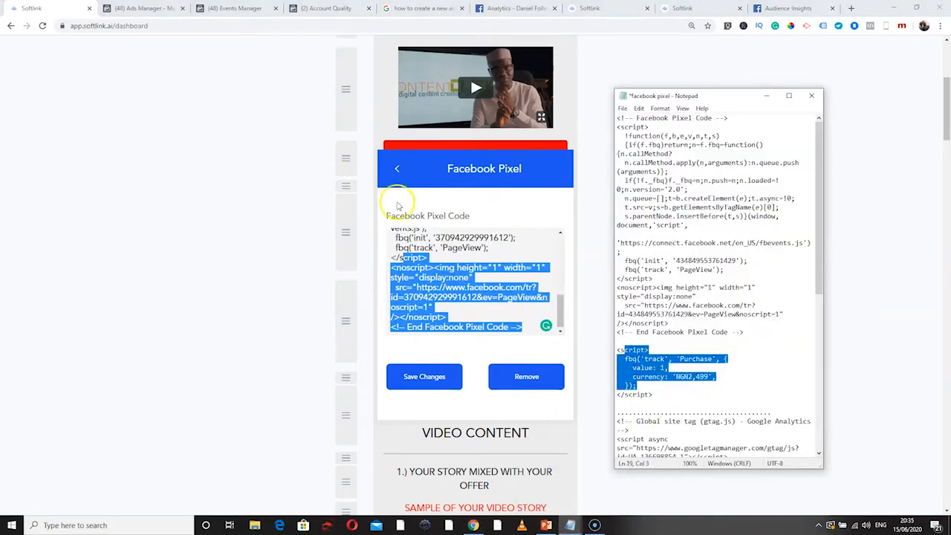
pyautogui.click(430, 383)
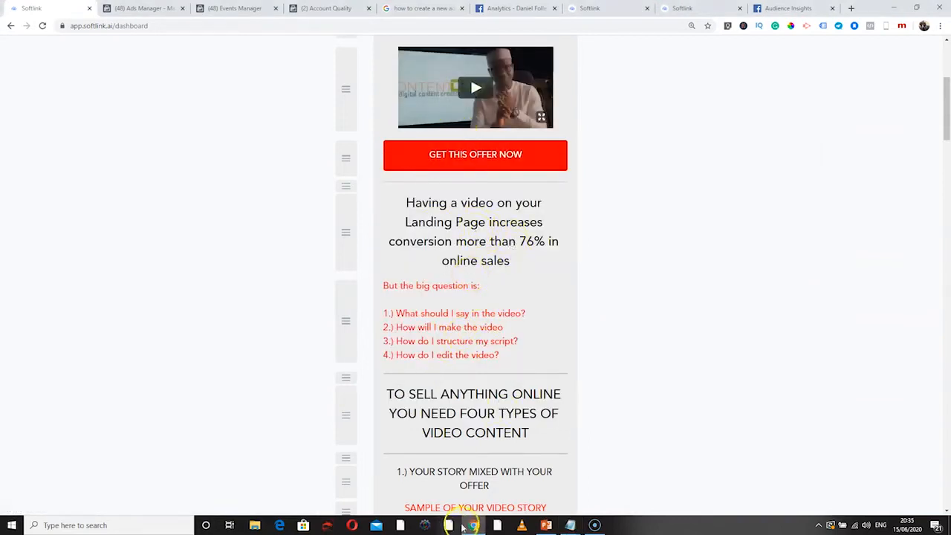
# Step: Reopen the neareropen page's Facebook Pixel Code block, check its PageView tracking code through to the end, and save it unchanged
pyautogui.scroll(-6, 491, 374)
pyautogui.moveTo(946, 167); pyautogui.dragTo(945, 475)
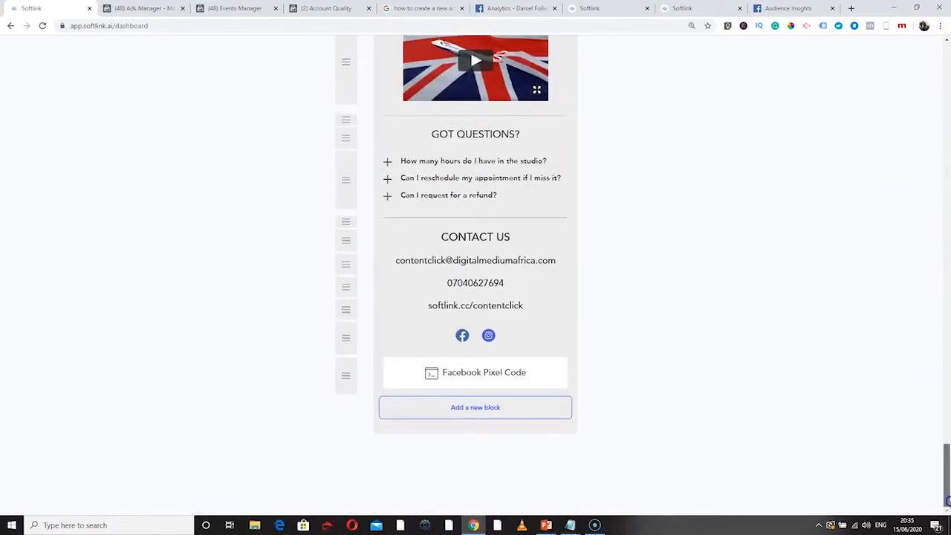
pyautogui.click(509, 375)
pyautogui.scroll(-4, 483, 283)
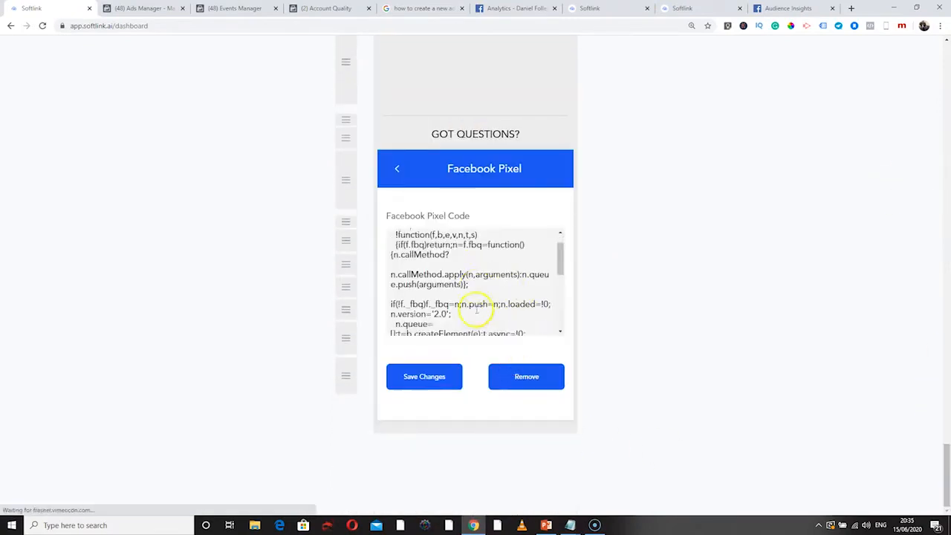
pyautogui.scroll(1, 471, 300)
pyautogui.scroll(-2, 470, 293)
pyautogui.scroll(-2, 470, 294)
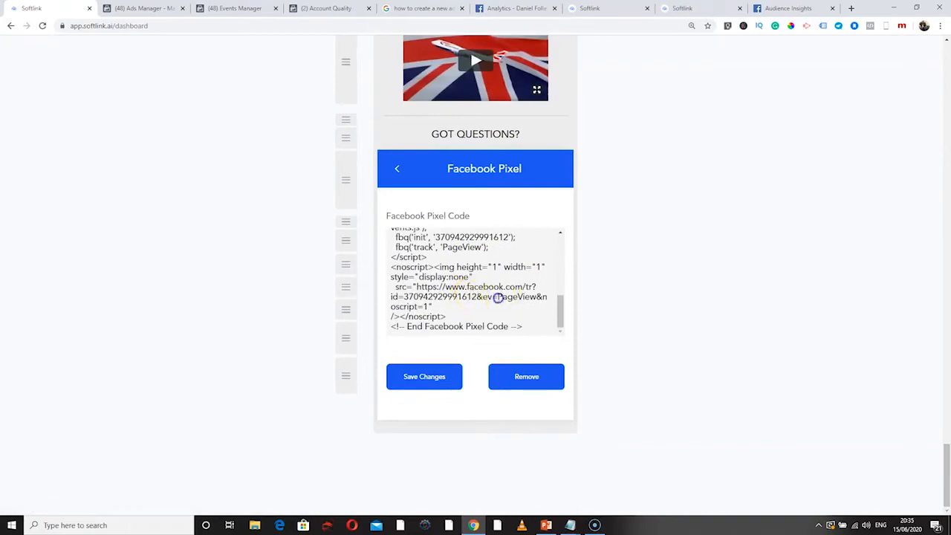
pyautogui.moveTo(497, 296); pyautogui.dragTo(538, 292)
pyautogui.click(417, 378)
# Step: Open the existing "thank you" page from the page list
pyautogui.moveTo(947, 459); pyautogui.dragTo(775, 60)
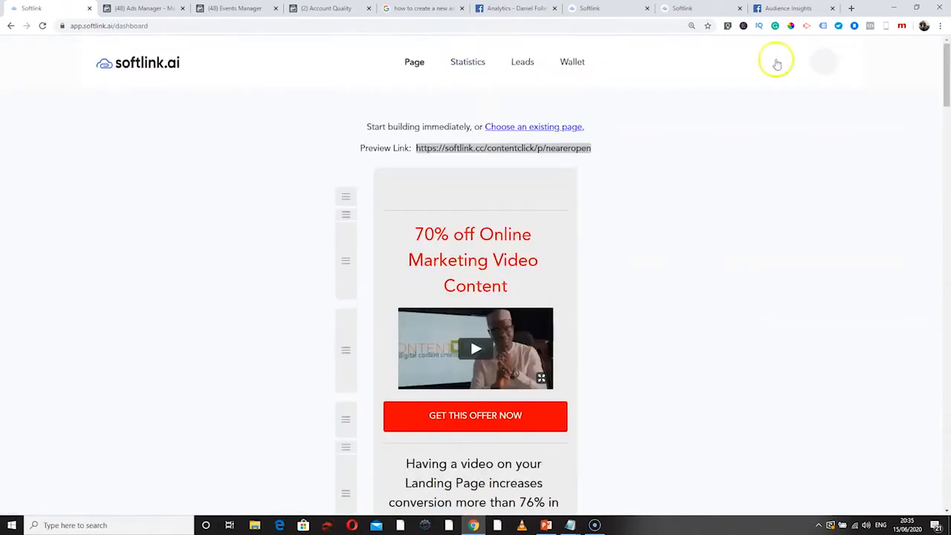
pyautogui.click(514, 129)
pyautogui.click(390, 183)
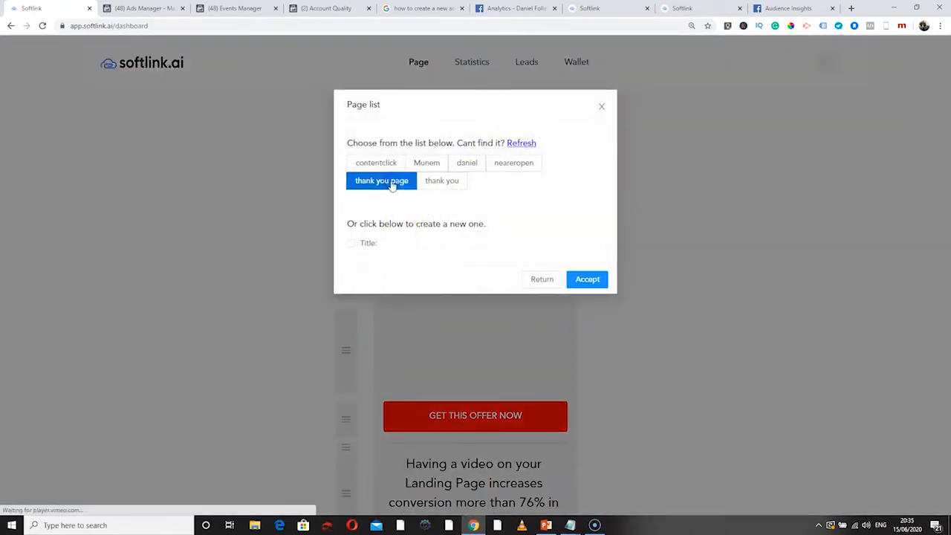
pyautogui.click(451, 184)
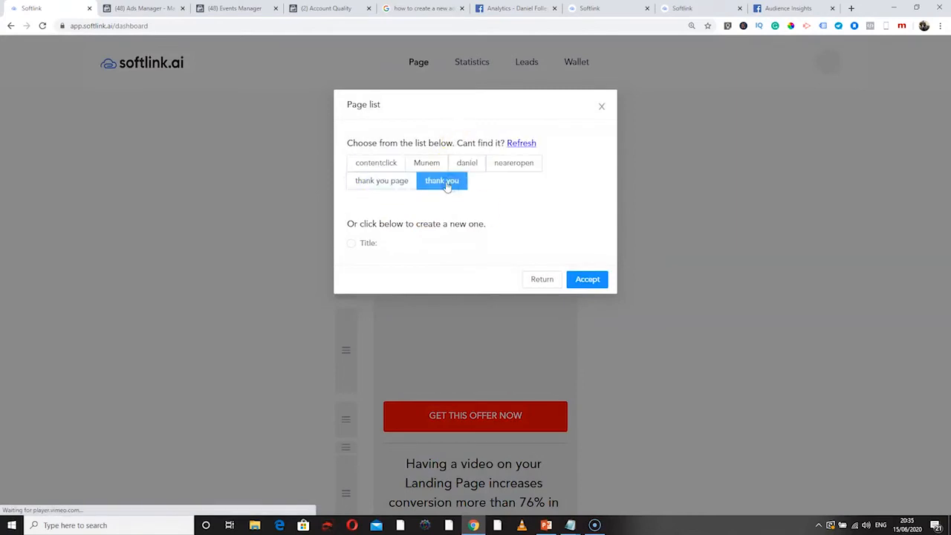
pyautogui.click(588, 279)
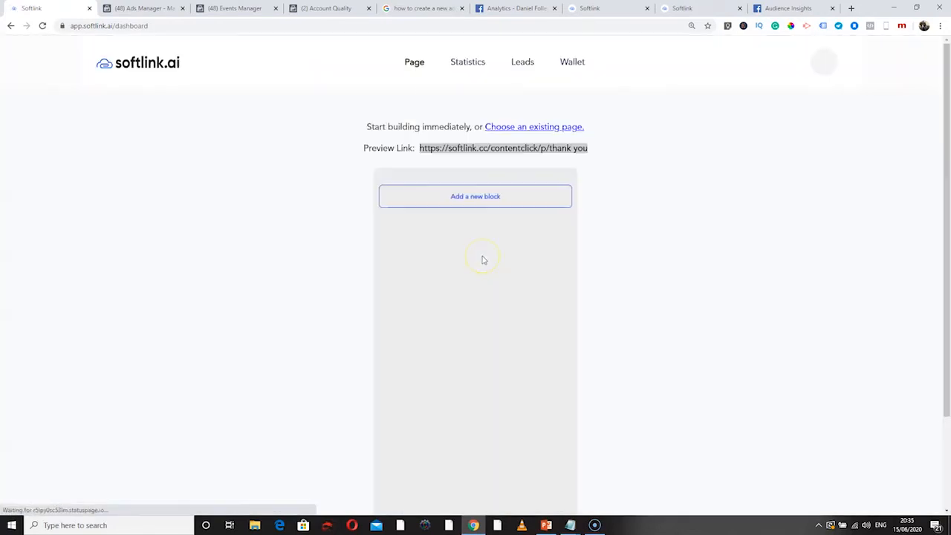
# Step: Start a new Facebook Pixel block on the thank you page
pyautogui.click(471, 215)
pyautogui.scroll(-2, 506, 364)
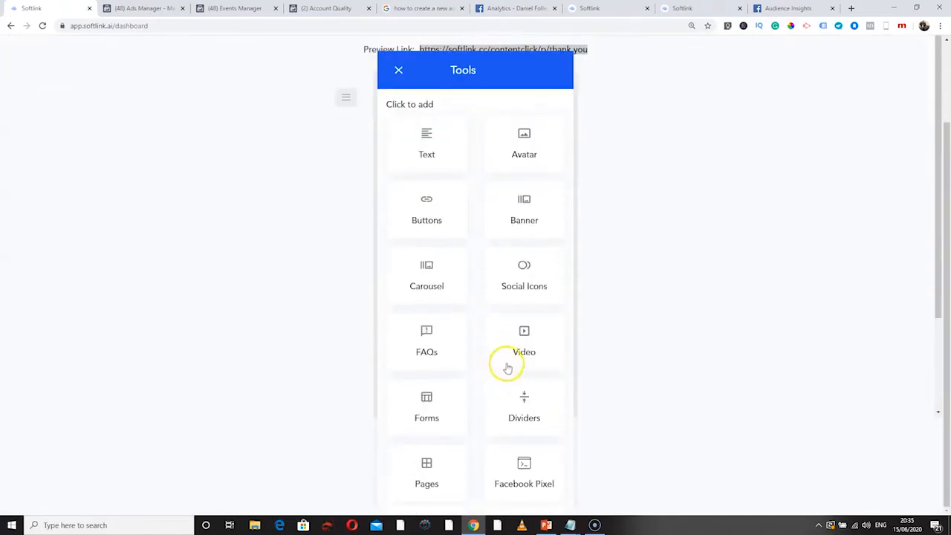
pyautogui.click(523, 484)
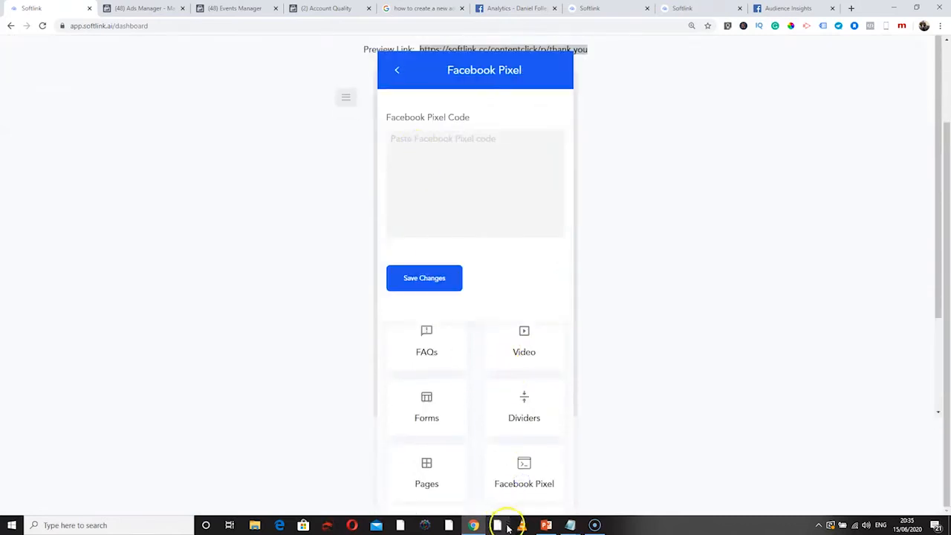
# Step: Copy the base Facebook pixel code together with the Purchase event script from the facebook pixel file in Notepad
pyautogui.click(571, 526)
pyautogui.click(585, 500)
pyautogui.click(682, 379)
pyautogui.moveTo(679, 359); pyautogui.dragTo(649, 351)
pyautogui.moveTo(702, 393); pyautogui.dragTo(605, 114)
pyautogui.hotkey('ctrl', 'c')
# Step: Paste the copied pixel code with the Purchase event into the Facebook Pixel block, check its end, and save the block
pyautogui.click(463, 142)
pyautogui.hotkey('ctrl', 'v')
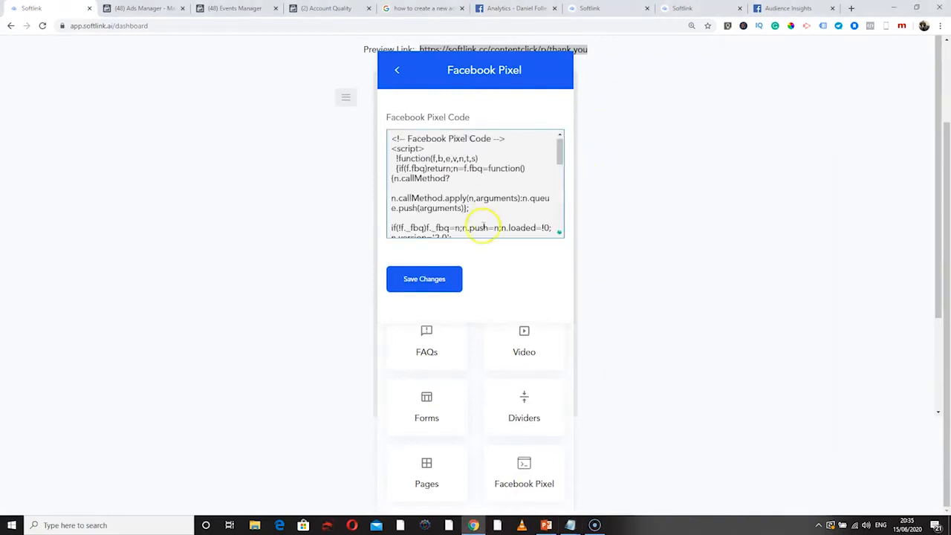
pyautogui.scroll(-5, 483, 226)
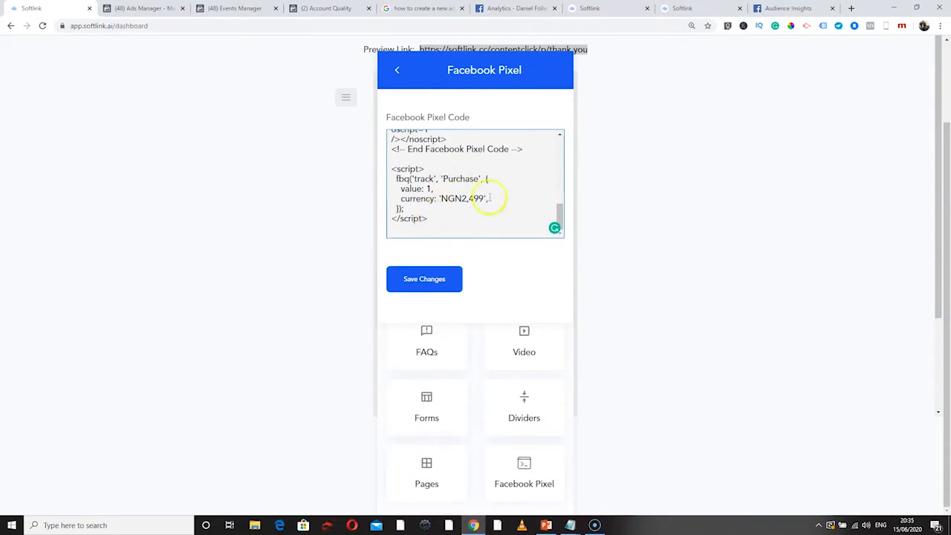
pyautogui.click(440, 277)
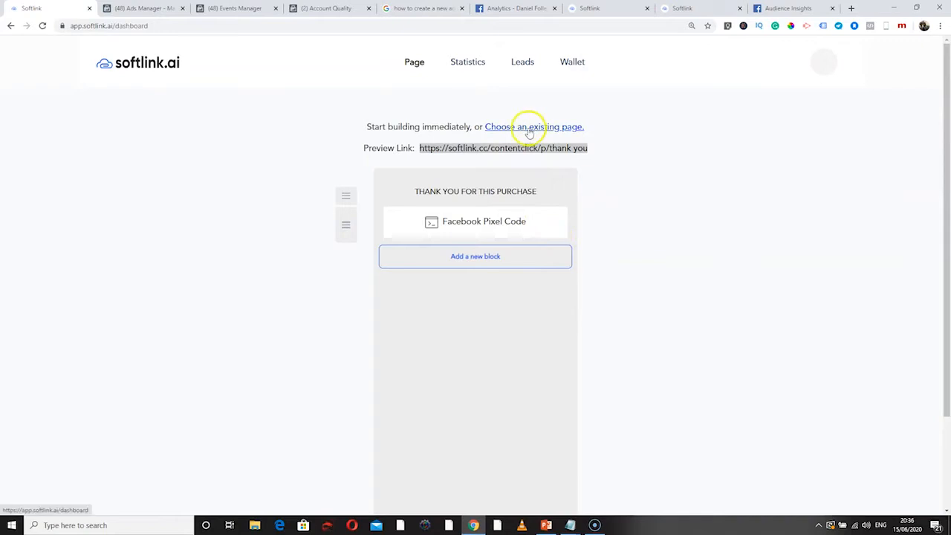
# Step: Switch back to the existing neareropen page through the page list
pyautogui.click(504, 130)
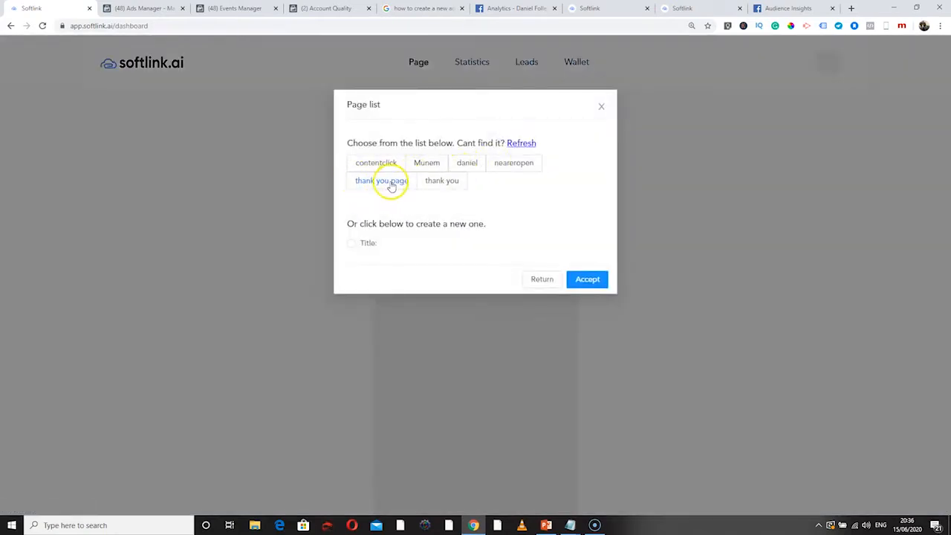
pyautogui.click(513, 162)
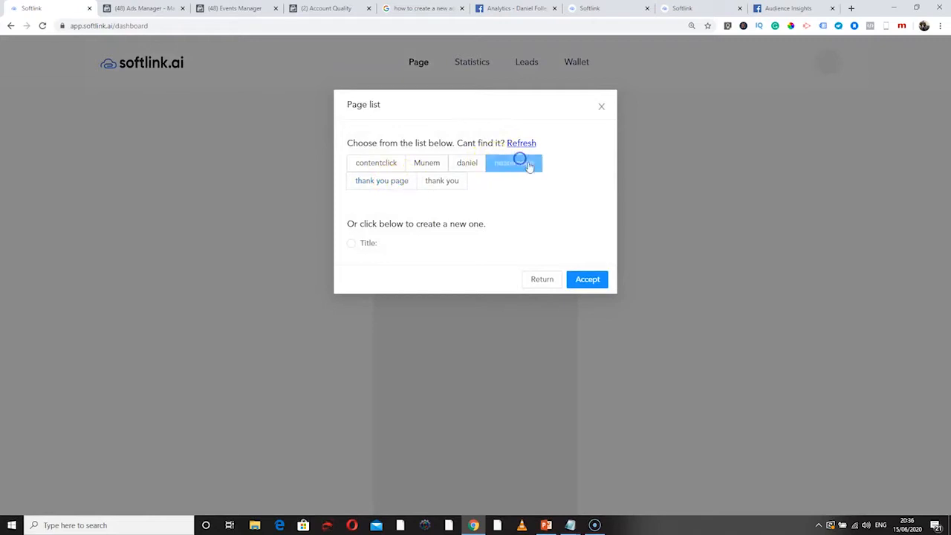
pyautogui.click(589, 281)
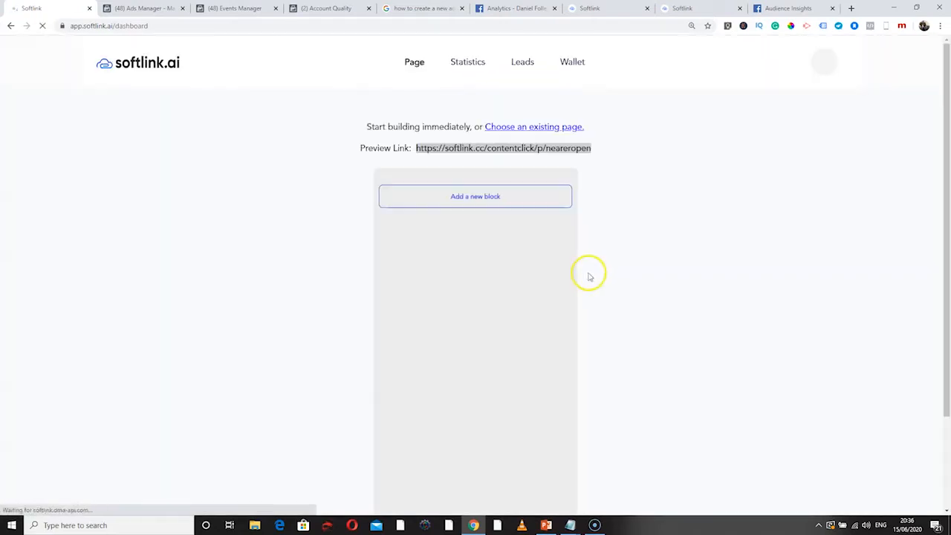
# Step: Look through the neareropen page down to its order form and view the settings offered for a new Forms block
pyautogui.scroll(-12, 543, 361)
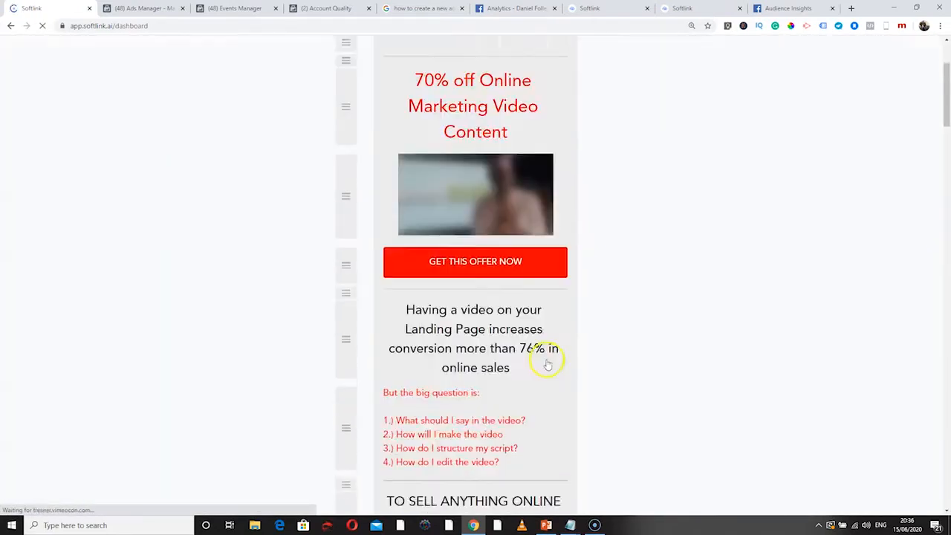
pyautogui.scroll(-8, 583, 317)
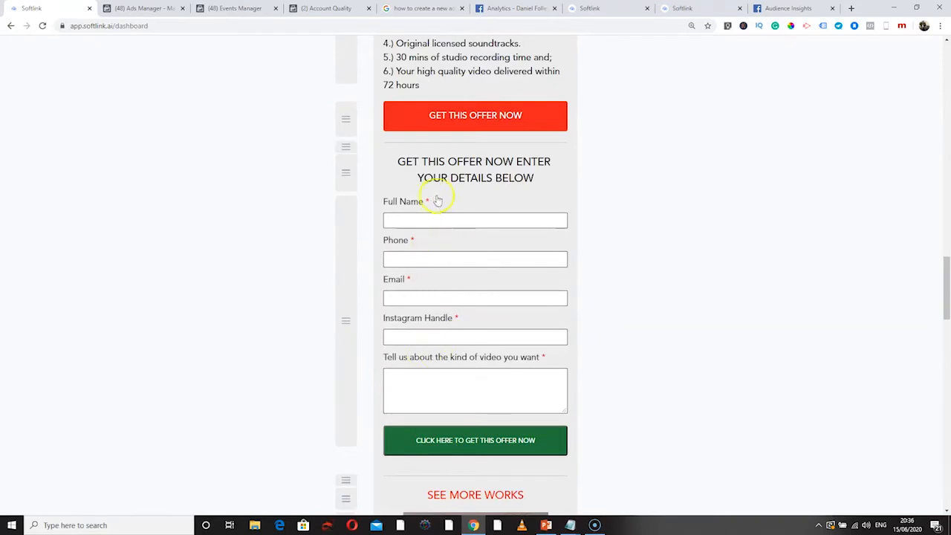
pyautogui.moveTo(944, 261); pyautogui.dragTo(948, 497)
pyautogui.click(456, 405)
pyautogui.scroll(-2, 501, 364)
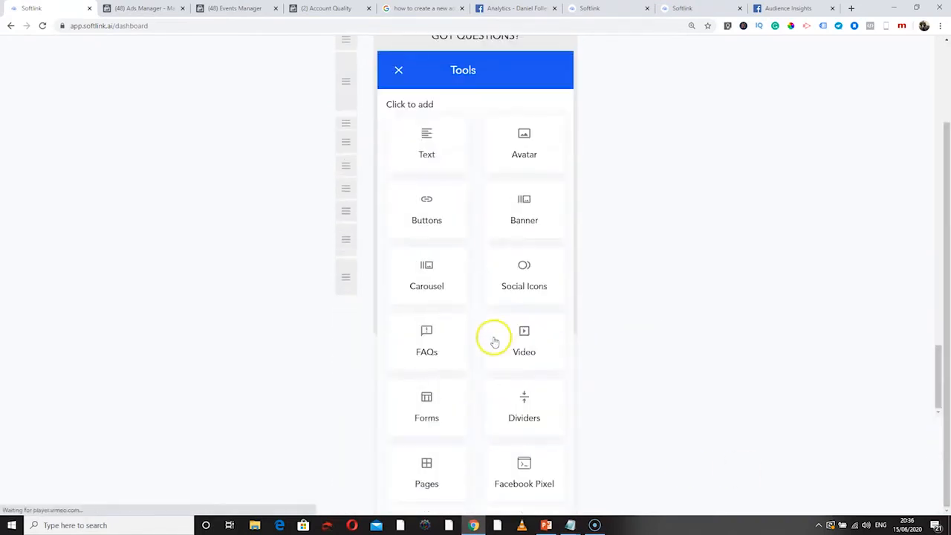
pyautogui.click(420, 406)
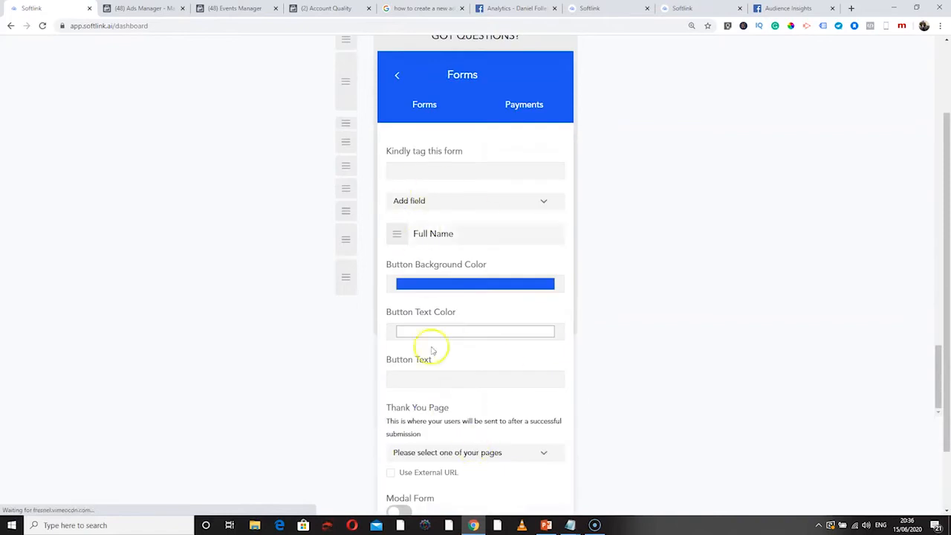
pyautogui.click(395, 77)
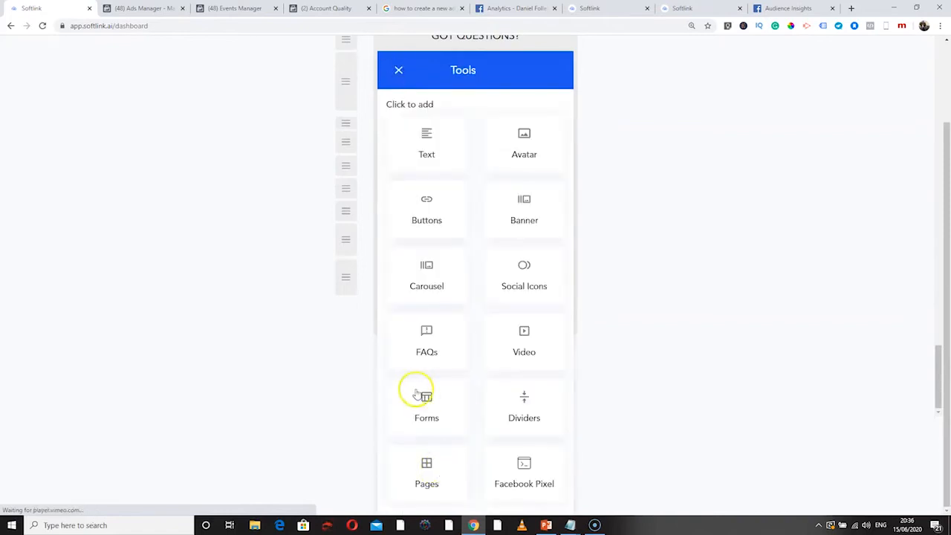
pyautogui.click(398, 70)
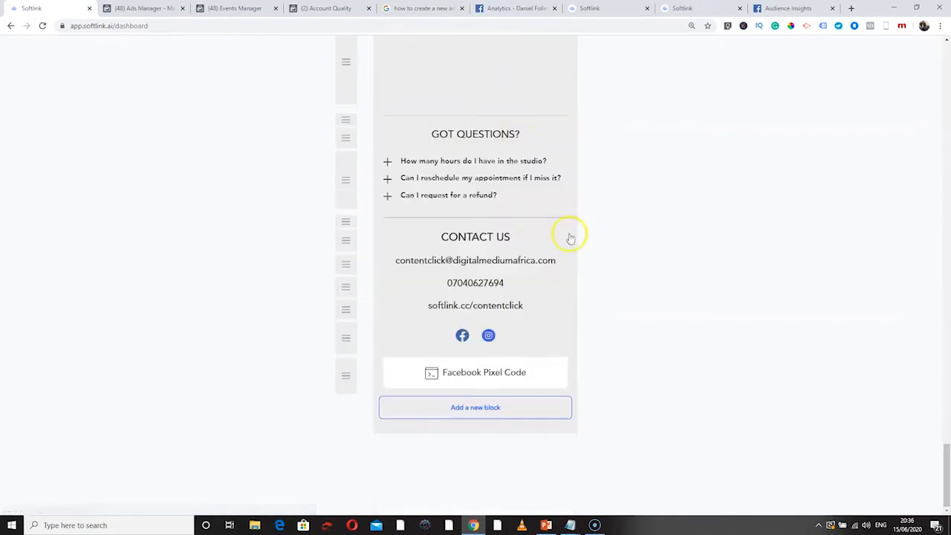
# Step: Open the existing Content Click form and examine its Receive payments settings and its form tag
pyautogui.moveTo(947, 474); pyautogui.dragTo(947, 285)
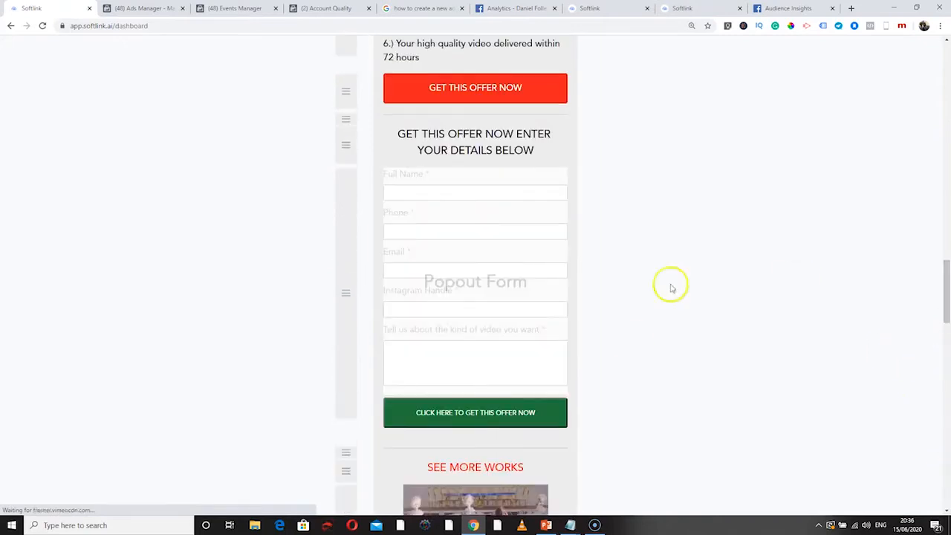
pyautogui.click(455, 279)
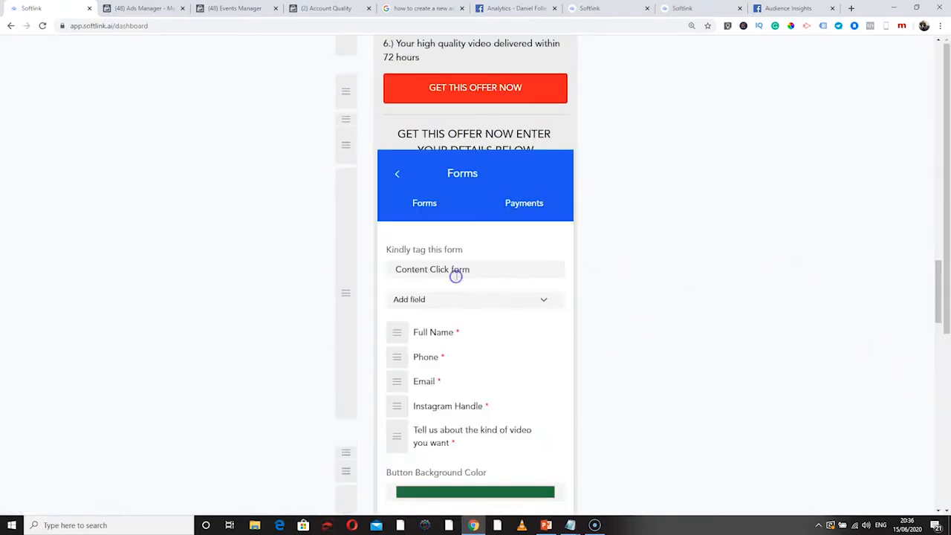
pyautogui.click(512, 208)
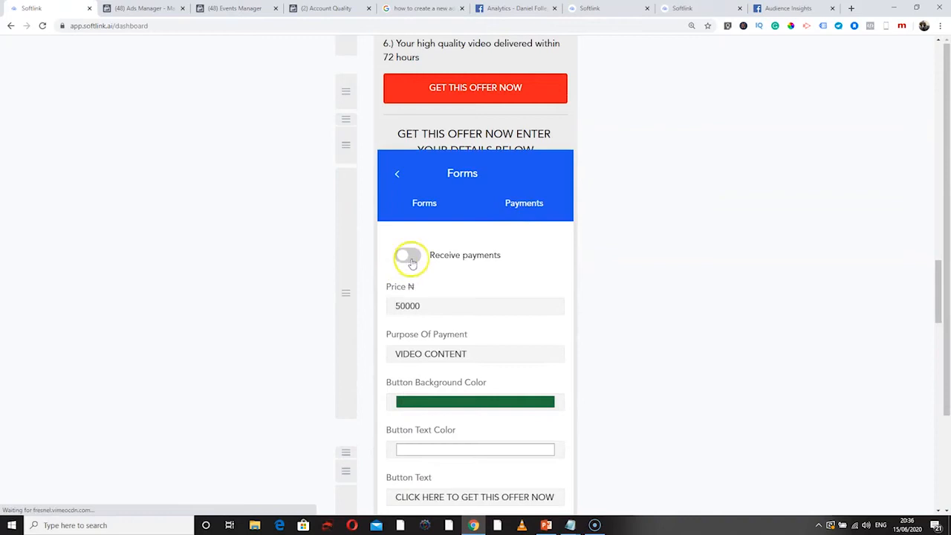
pyautogui.click(410, 256)
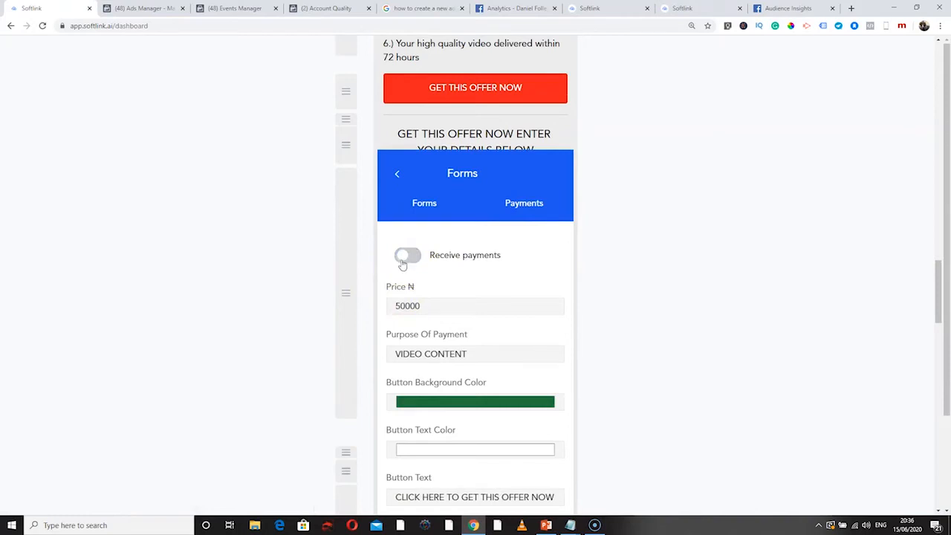
pyautogui.click(423, 205)
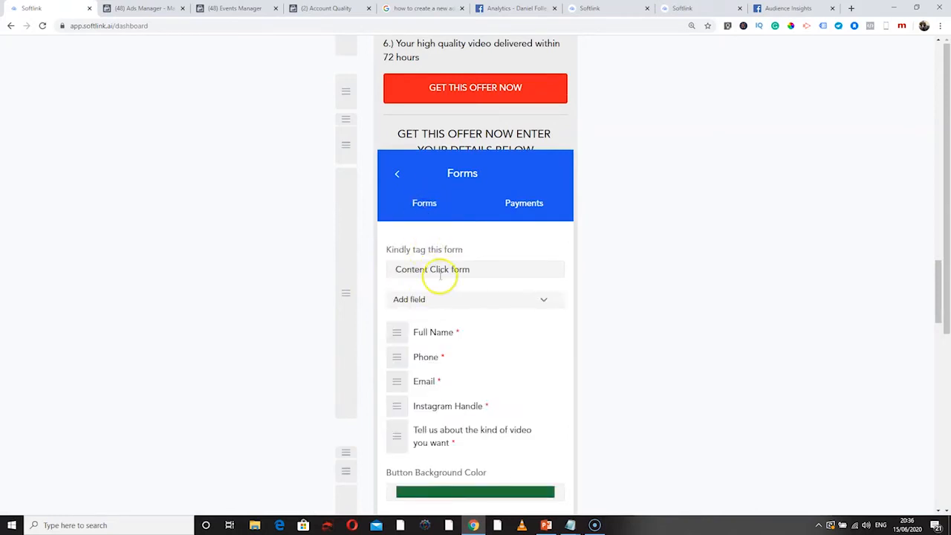
pyautogui.moveTo(484, 269); pyautogui.dragTo(392, 269)
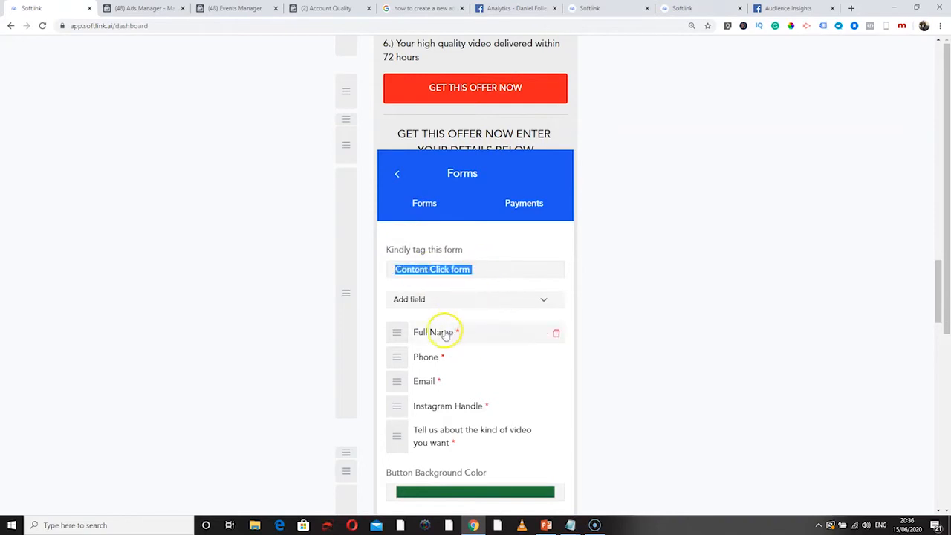
# Step: Set the Content Click form's Thank You Page to the "thank you" page
pyautogui.scroll(-2, 465, 455)
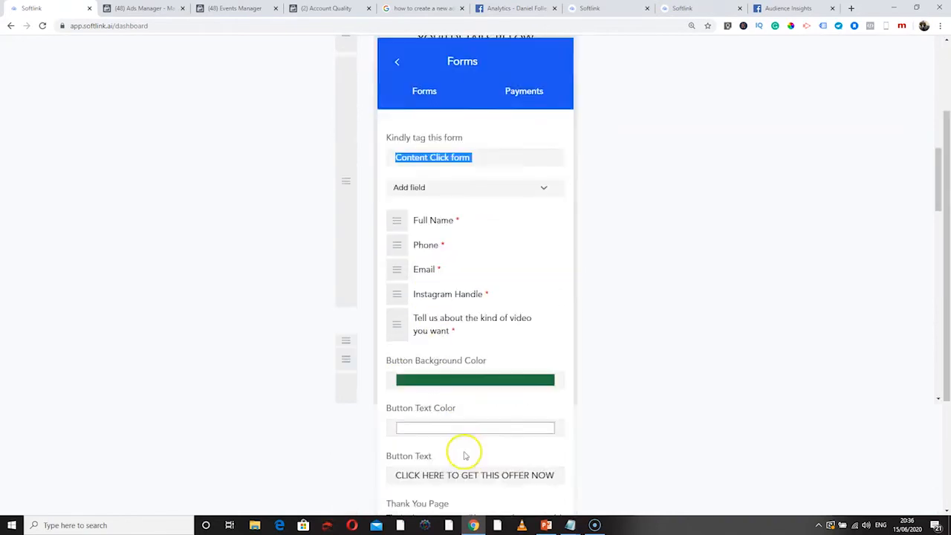
pyautogui.scroll(-3, 465, 456)
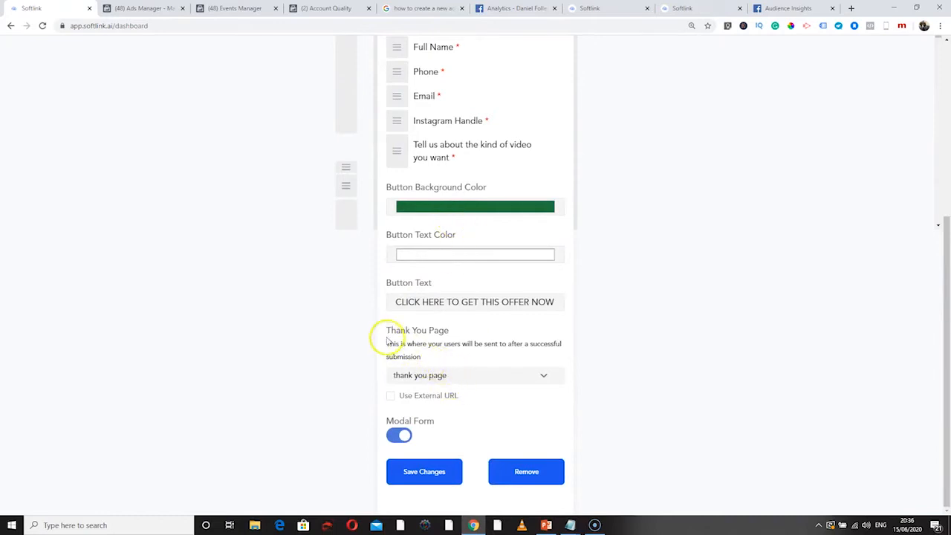
pyautogui.moveTo(387, 329); pyautogui.dragTo(460, 356)
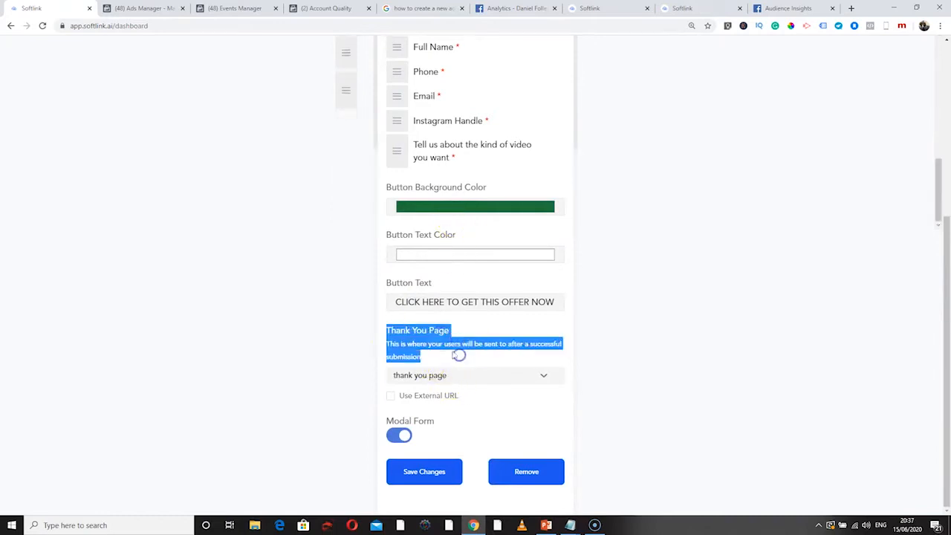
pyautogui.click(436, 350)
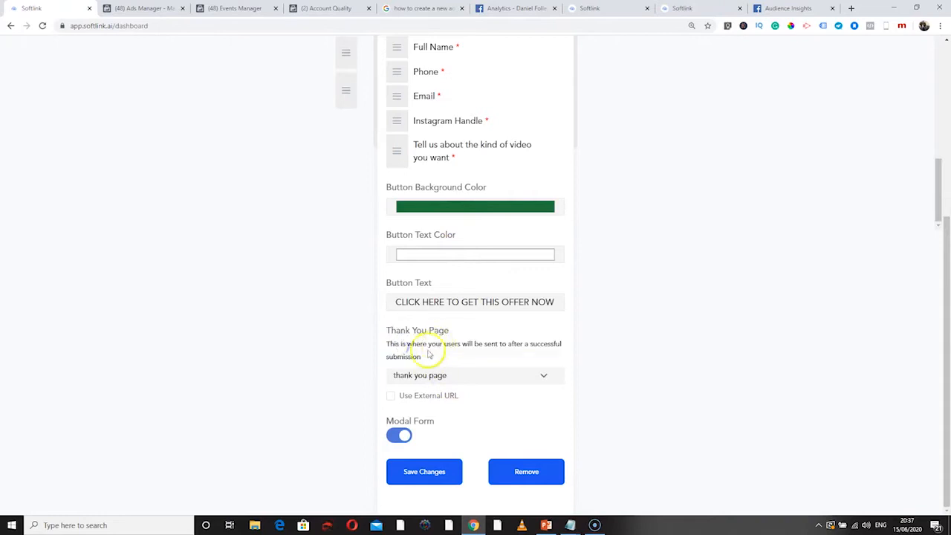
pyautogui.moveTo(435, 344); pyautogui.dragTo(510, 372)
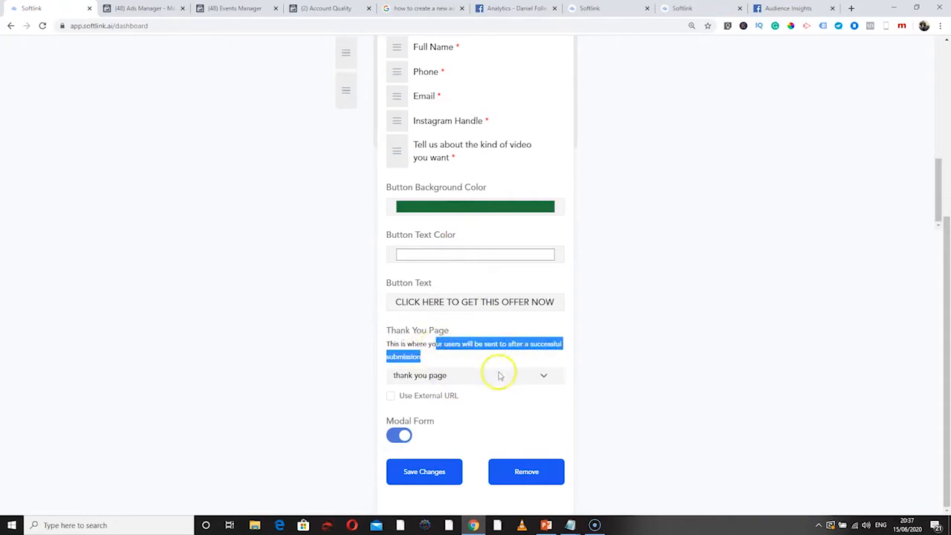
pyautogui.click(469, 372)
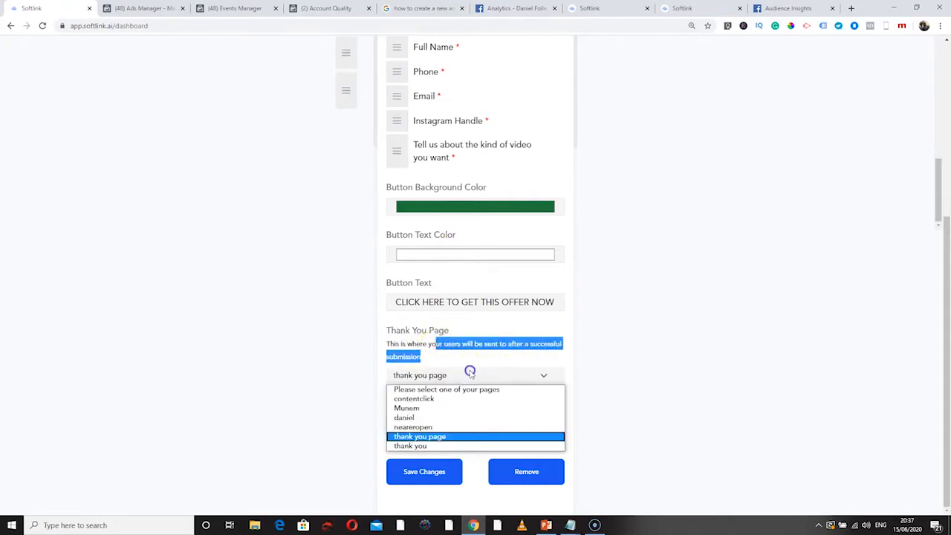
pyautogui.click(429, 446)
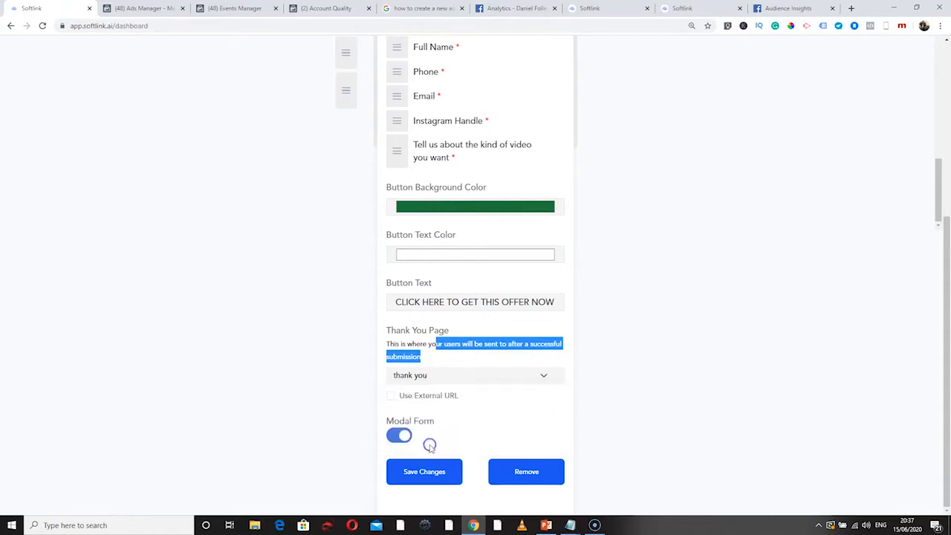
pyautogui.click(471, 377)
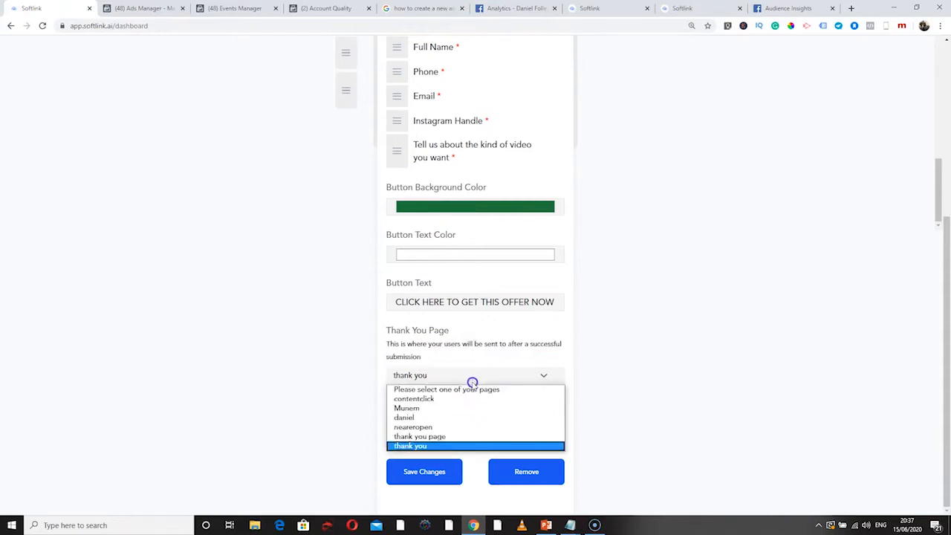
pyautogui.click(424, 447)
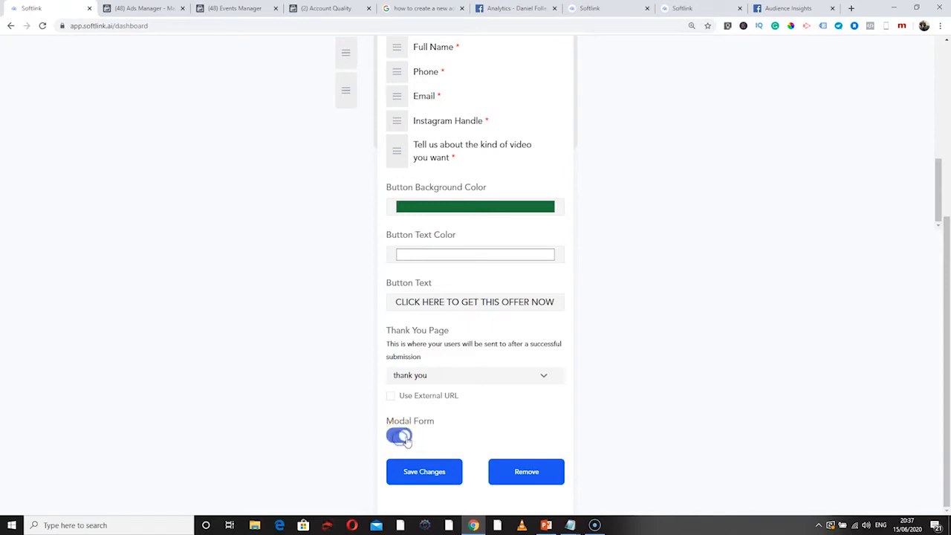
# Step: Toggle the form's Modal Form option and save the changes to the form
pyautogui.scroll(4, 440, 221)
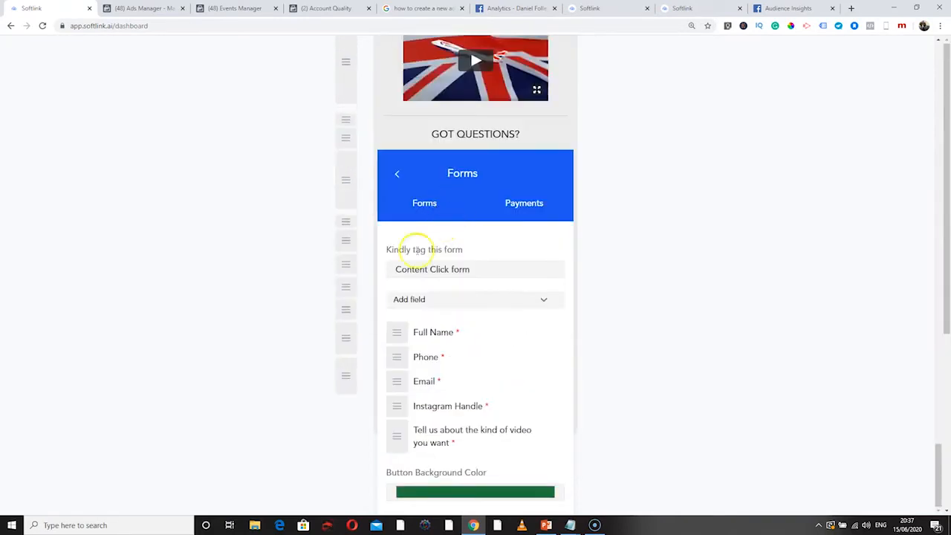
pyautogui.scroll(-4, 469, 302)
pyautogui.click(394, 434)
pyautogui.click(414, 471)
# Step: Check the form choices for the Popout Form action on the GET THIS OFFER NOW button below the first video
pyautogui.moveTo(946, 405); pyautogui.dragTo(943, 130)
pyautogui.click(491, 210)
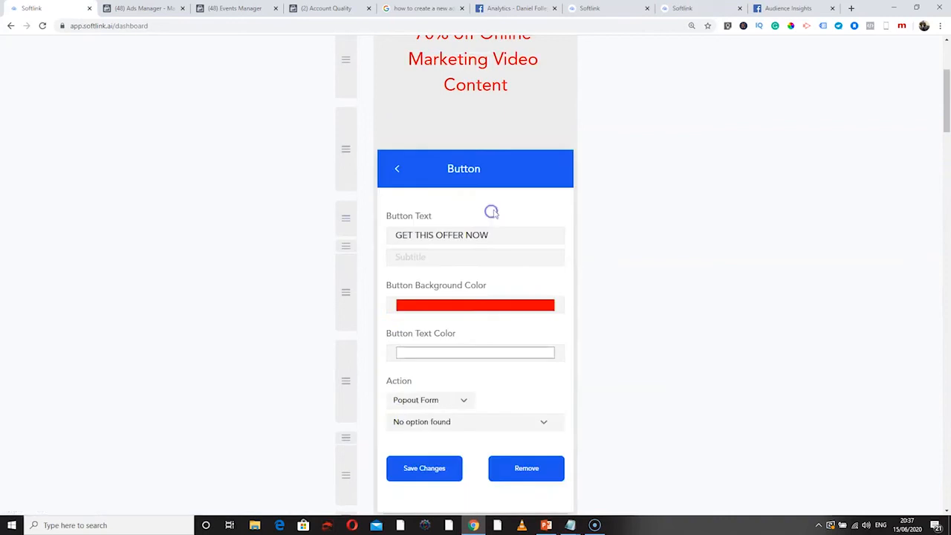
pyautogui.click(429, 422)
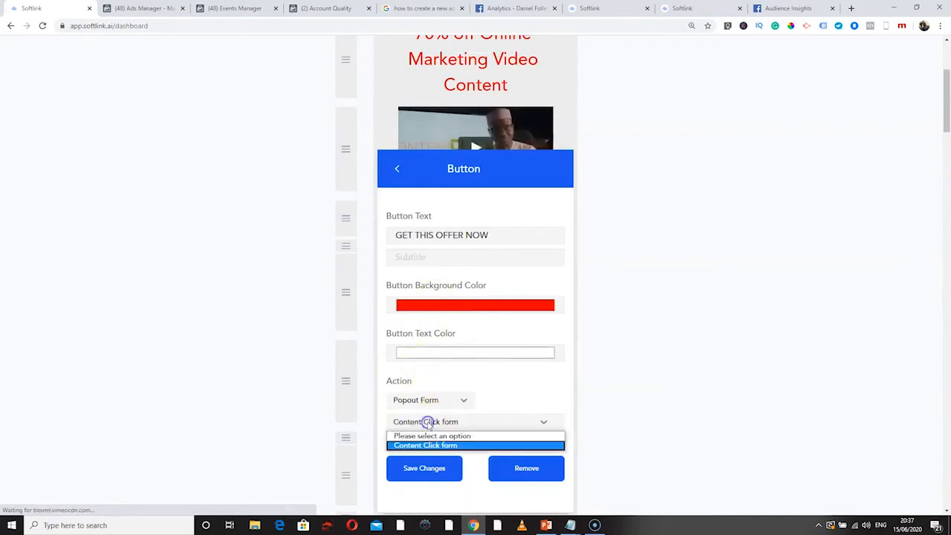
pyautogui.click(442, 422)
pyautogui.click(446, 421)
pyautogui.click(445, 436)
pyautogui.click(457, 422)
pyautogui.click(450, 443)
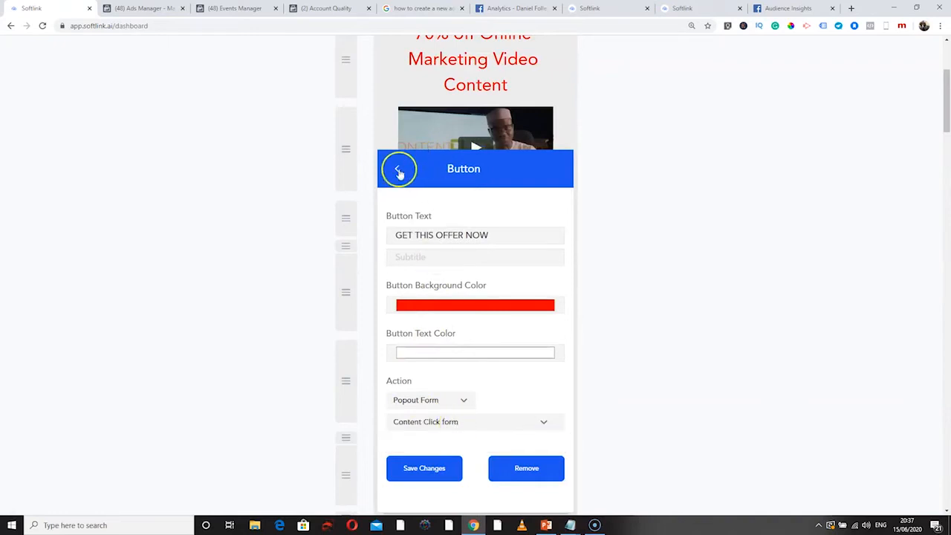
pyautogui.click(397, 169)
pyautogui.click(398, 169)
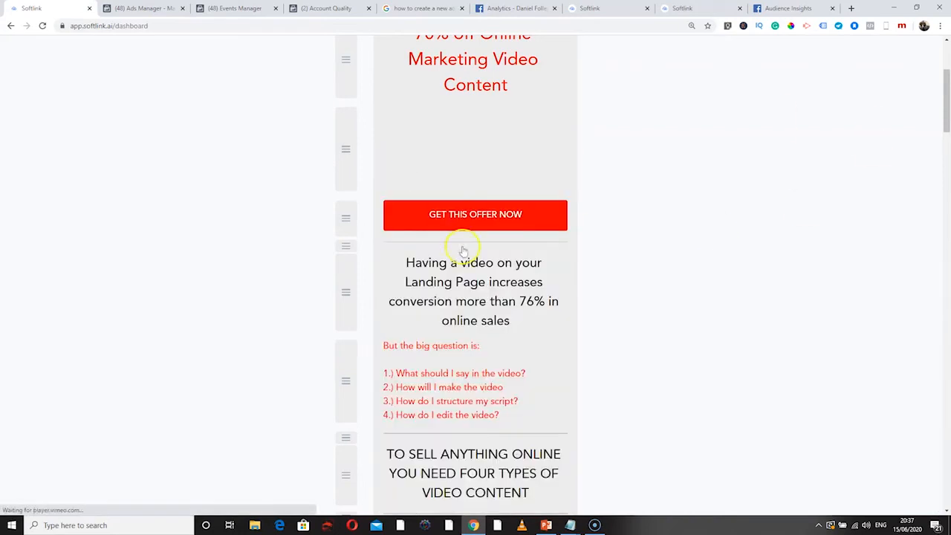
# Step: Add a GET THIS OFFER NOW button block at the end of the page with Popout Form set to Content Click form, and save it
pyautogui.scroll(-20, 476, 238)
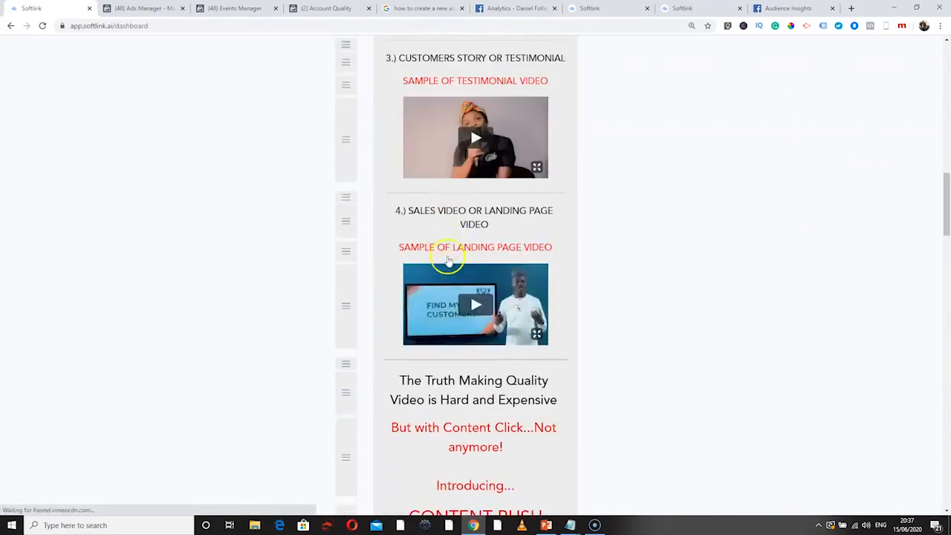
pyautogui.scroll(-10, 513, 428)
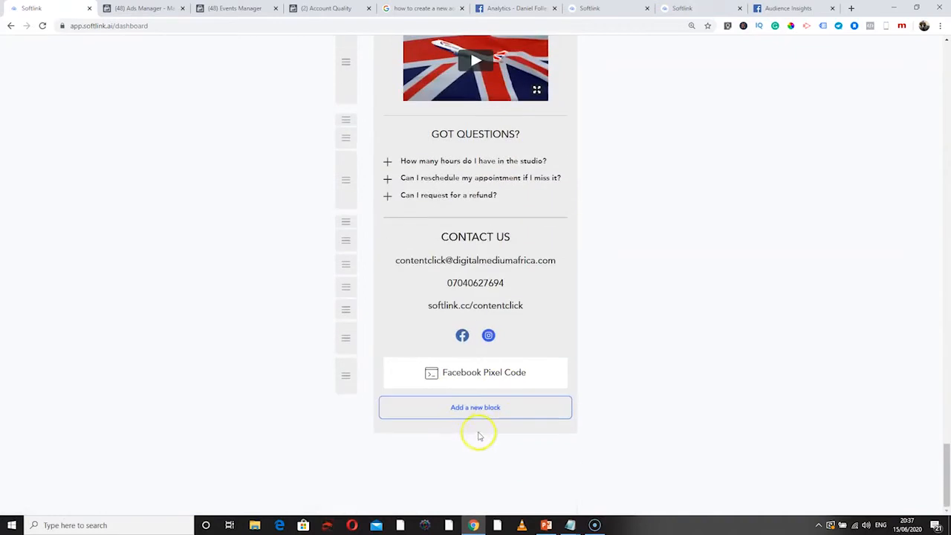
pyautogui.click(449, 394)
pyautogui.click(435, 312)
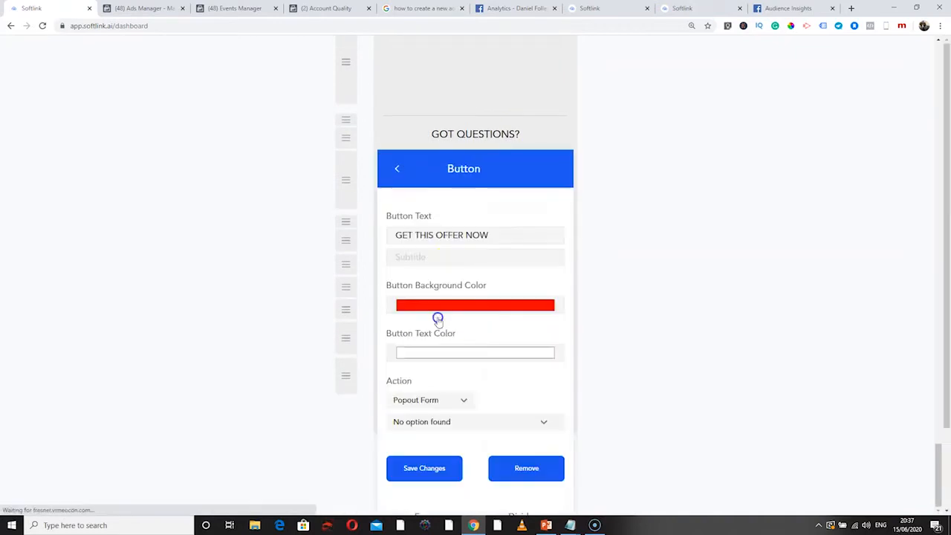
pyautogui.click(437, 421)
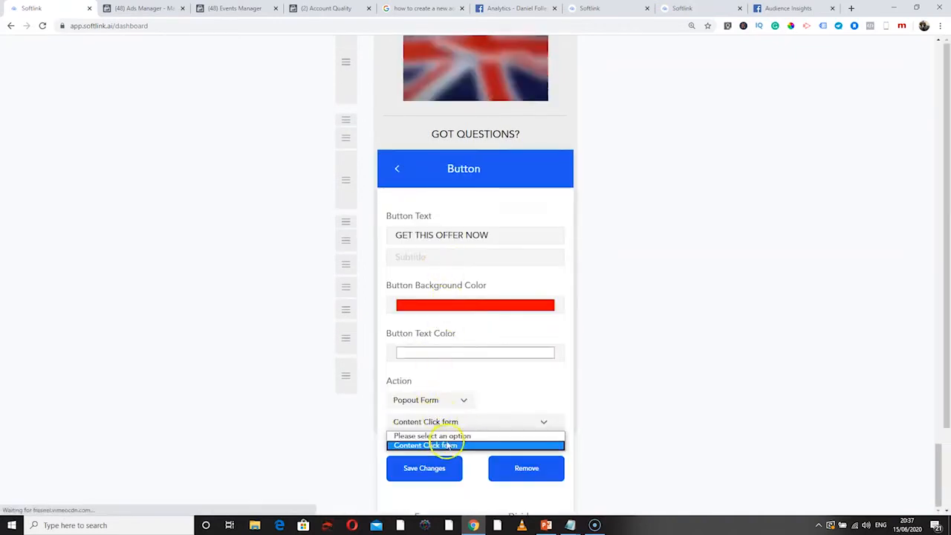
pyautogui.click(436, 442)
pyautogui.click(443, 467)
# Step: Reopen the Content Click form, turn on its Modal Form option, and save the changes
pyautogui.scroll(5, 481, 265)
pyautogui.moveTo(947, 409); pyautogui.dragTo(948, 341)
pyautogui.click(501, 394)
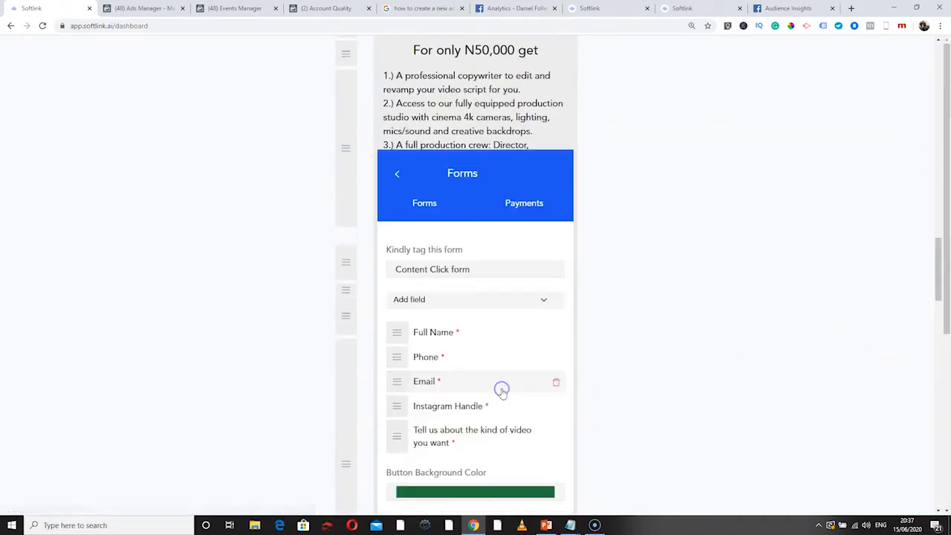
pyautogui.scroll(-5, 491, 401)
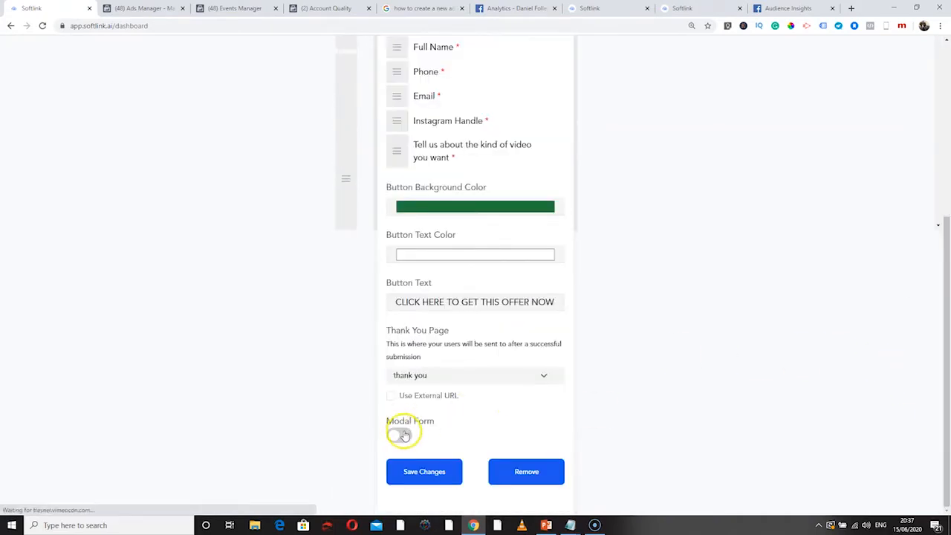
pyautogui.scroll(4, 424, 340)
pyautogui.scroll(-4, 431, 340)
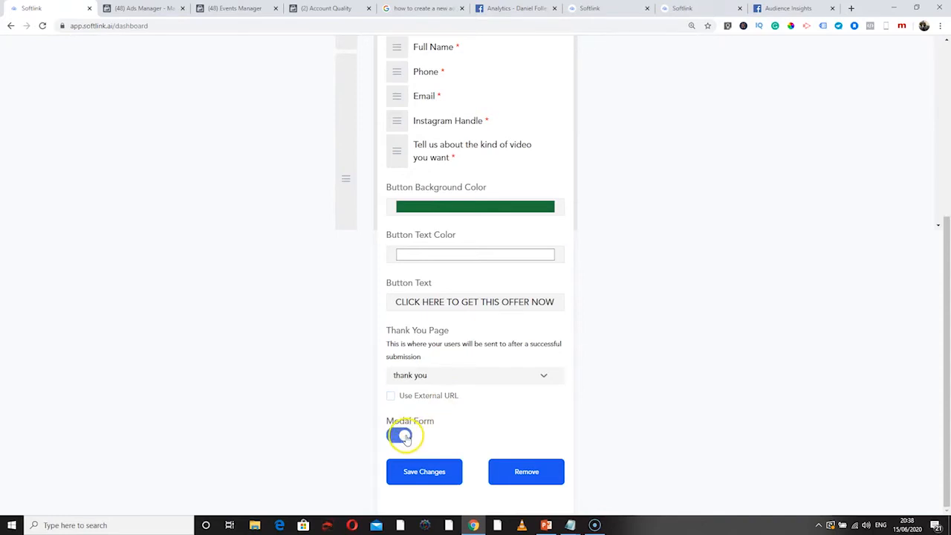
pyautogui.click(409, 471)
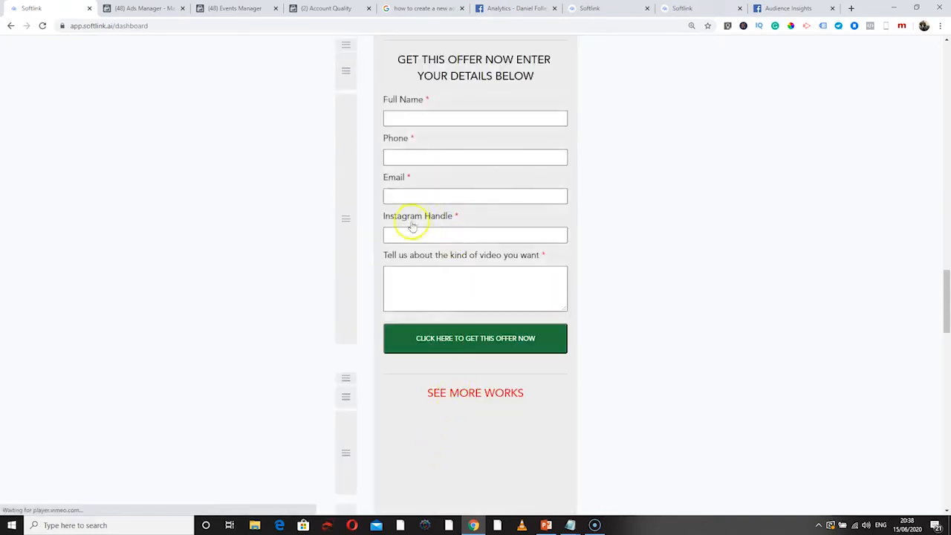
# Step: Review the Content Click form's settings below the GET THIS OFFER NOW ENTER YOUR DETAILS BELOW heading and save the changes
pyautogui.click(476, 223)
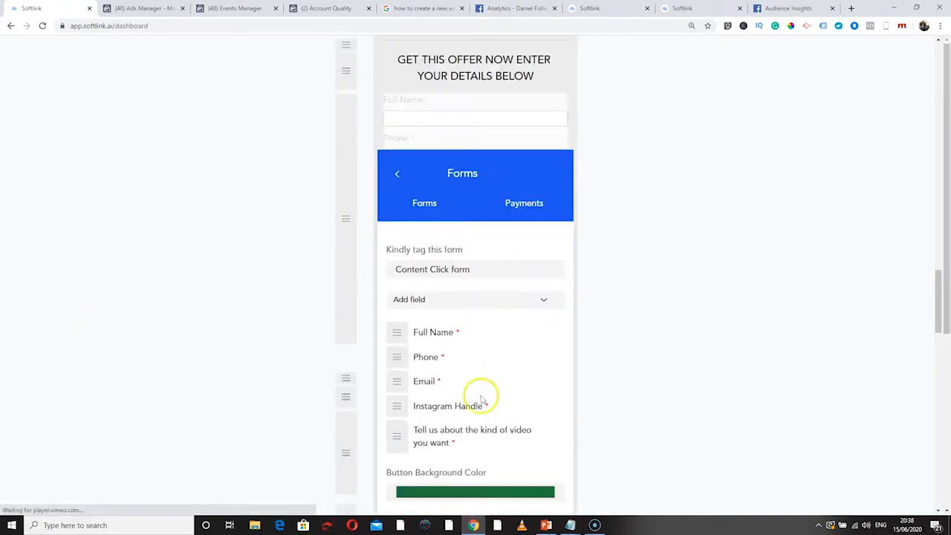
pyautogui.scroll(-4, 487, 382)
pyautogui.click(415, 470)
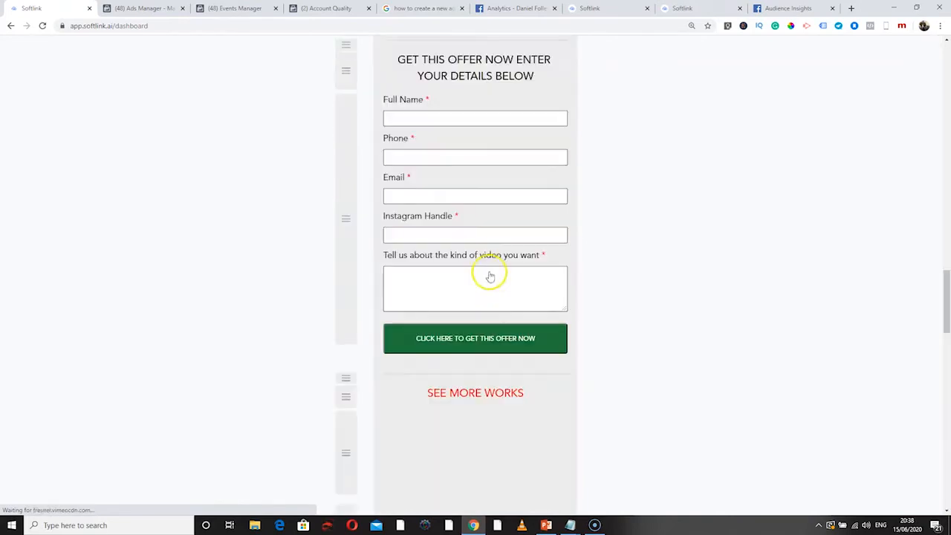
pyautogui.scroll(2, 486, 272)
pyautogui.moveTo(946, 282)
pyautogui.mouseDown()
pyautogui.moveTo(944, 131)
pyautogui.moveTo(945, 335)
pyautogui.moveTo(945, 255)
pyautogui.moveTo(948, 271)
pyautogui.mouseUp()
pyautogui.scroll(-4, 753, 292)
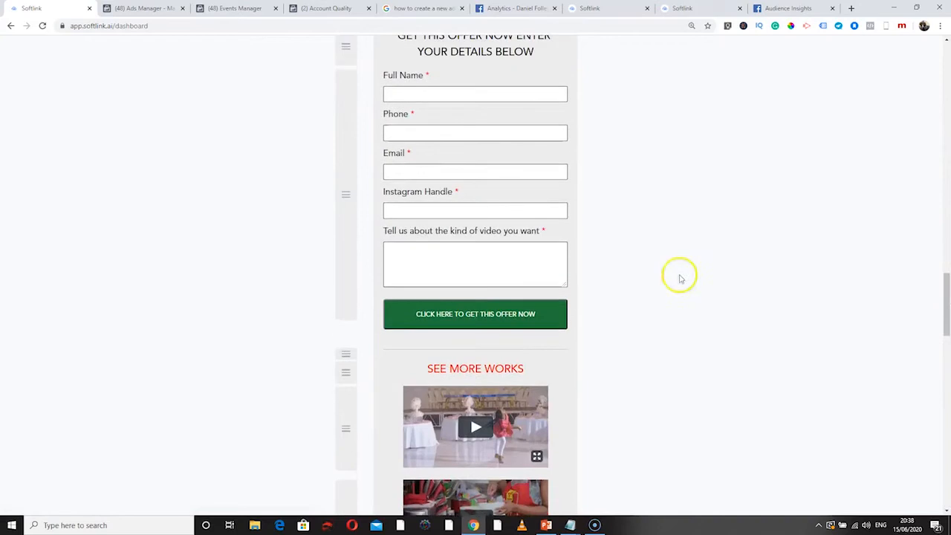
# Step: Turn on the Content Click form's Modal Form option, select thank you as its Thank You Page, and save the changes
pyautogui.click(542, 206)
pyautogui.scroll(-4, 404, 461)
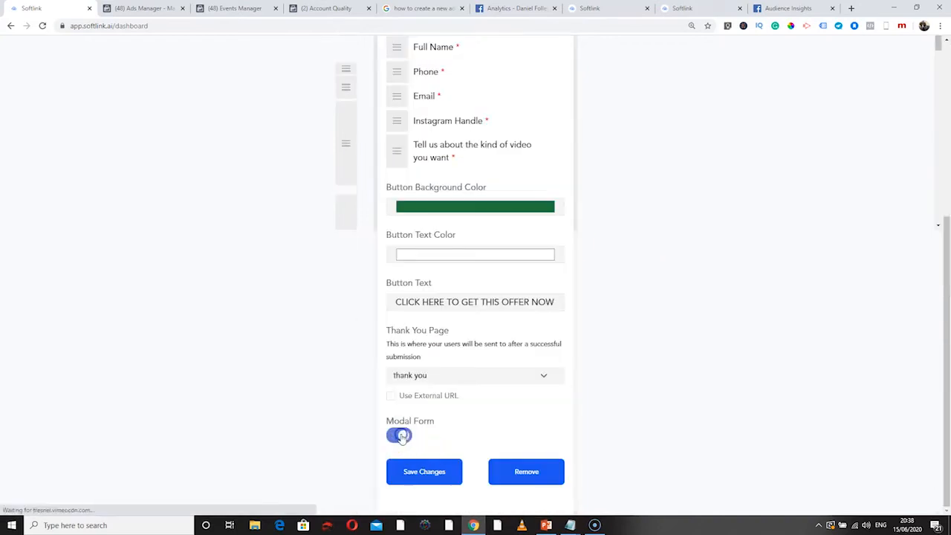
pyautogui.click(423, 376)
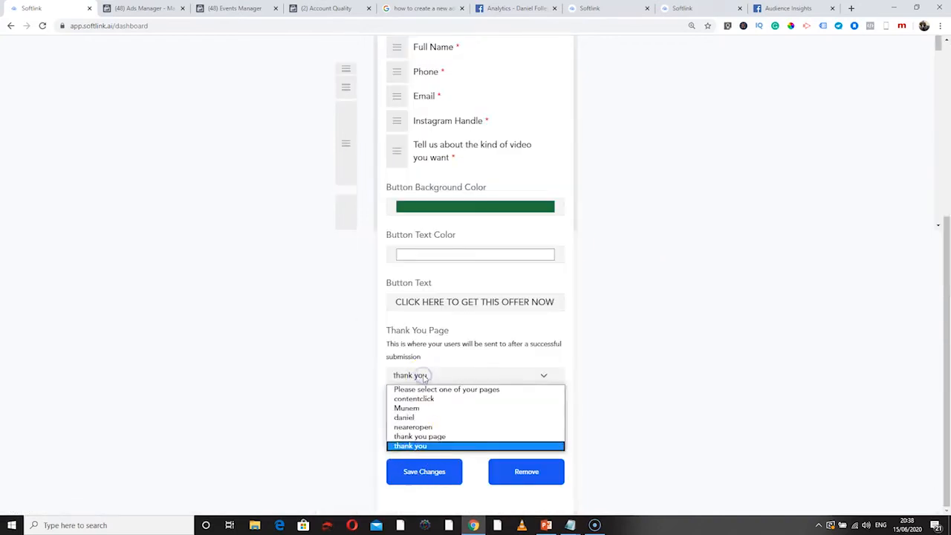
pyautogui.click(416, 446)
pyautogui.click(424, 472)
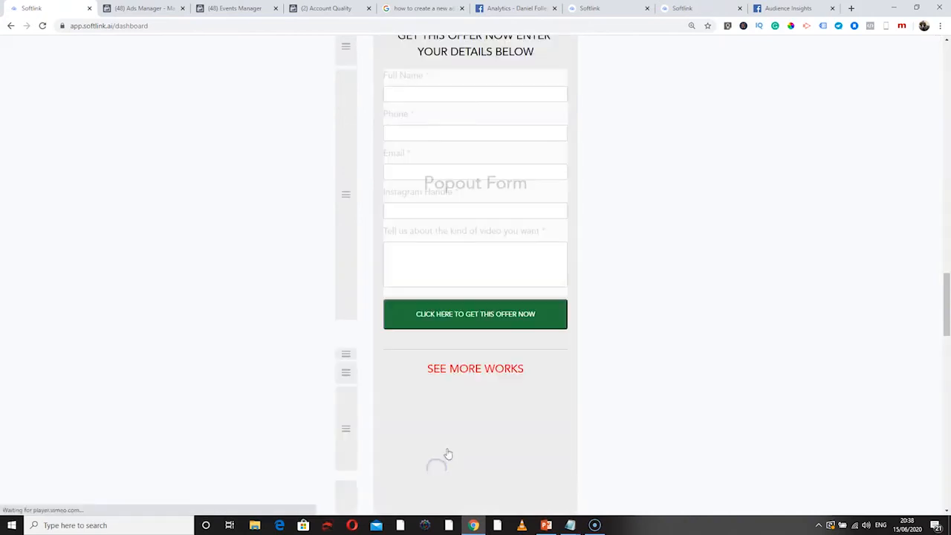
# Step: Set the GET THIS OFFER NOW button below the N50,000 offer list to Popout Form with Content Click form, and save it
pyautogui.scroll(1, 944, 322)
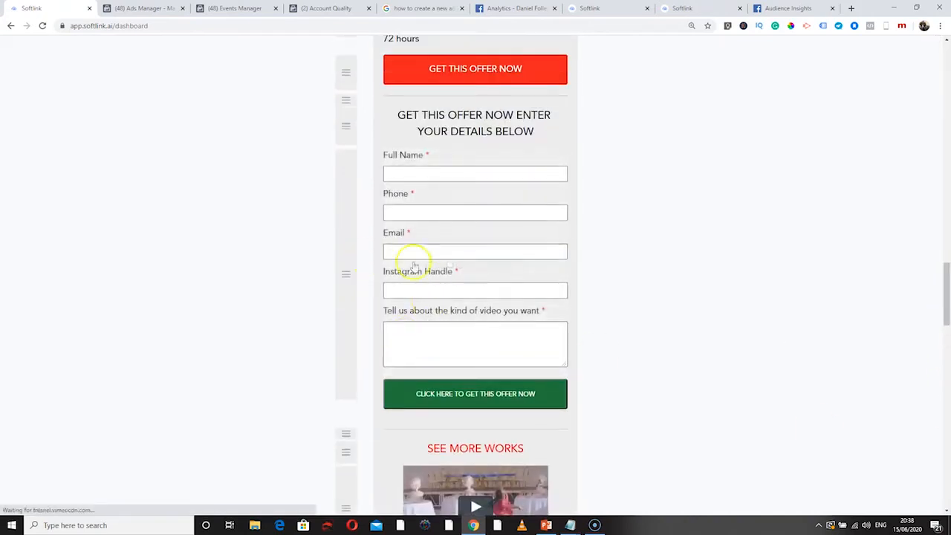
pyautogui.scroll(5, 945, 248)
pyautogui.scroll(-2, 945, 249)
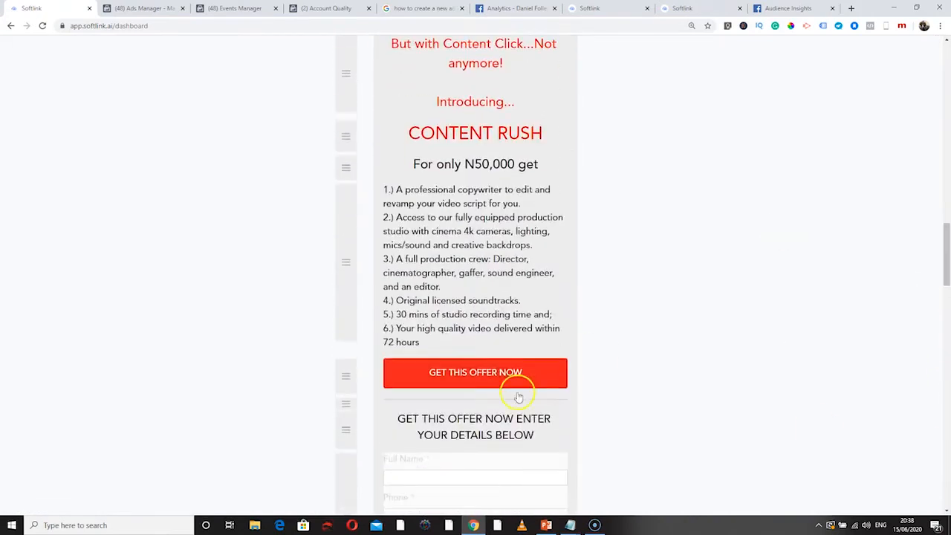
pyautogui.click(483, 372)
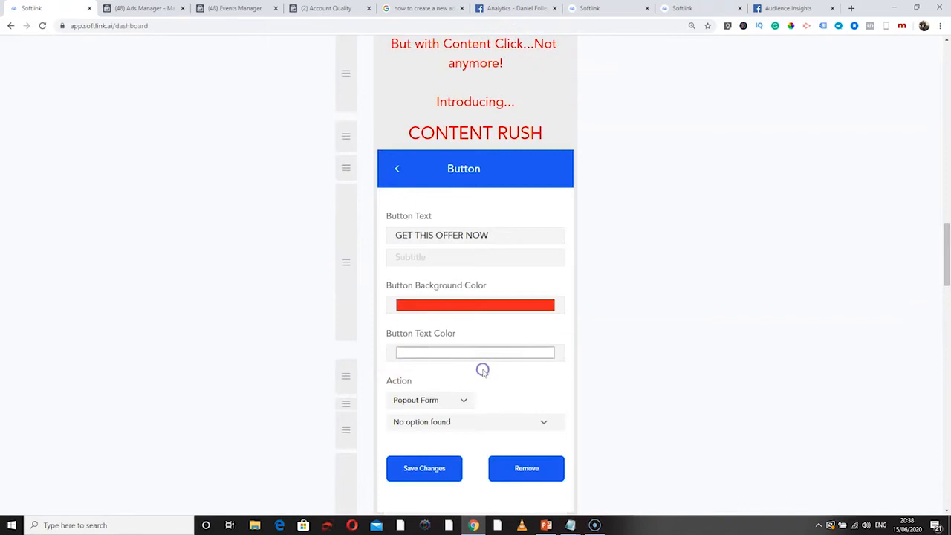
pyautogui.click(432, 406)
pyautogui.click(432, 402)
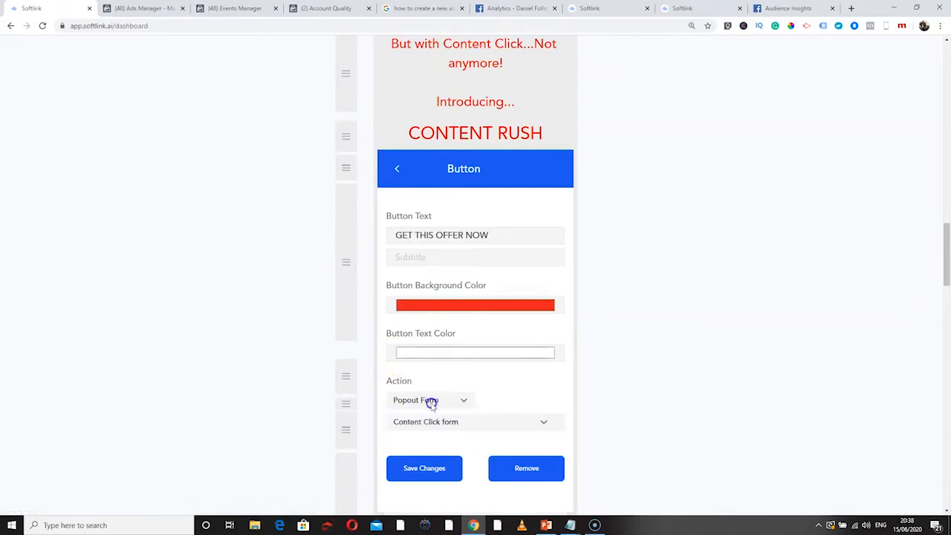
pyautogui.click(431, 422)
pyautogui.click(424, 444)
pyautogui.click(425, 467)
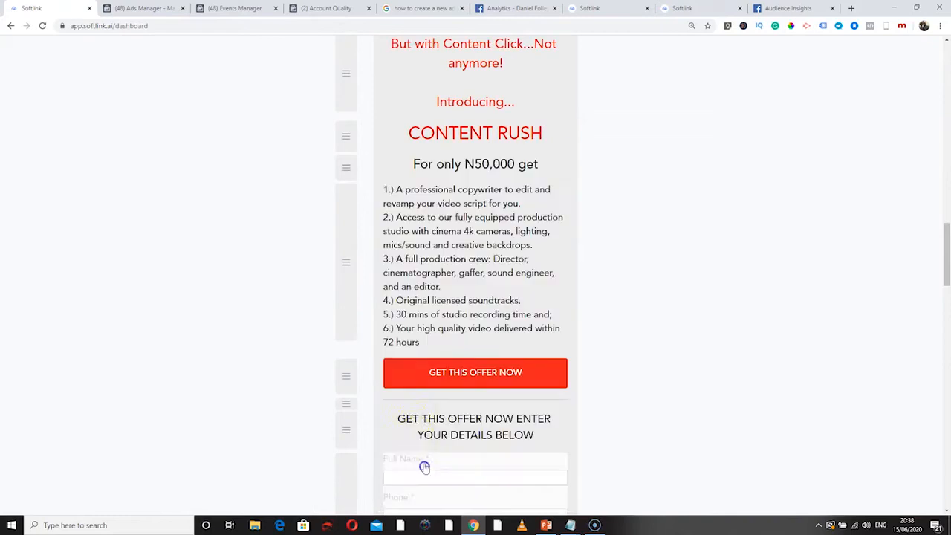
# Step: Set the GET THIS OFFER NOW button below the first video to pop out the Content Click form, and save it
pyautogui.moveTo(945, 252); pyautogui.dragTo(937, 112)
pyautogui.click(506, 231)
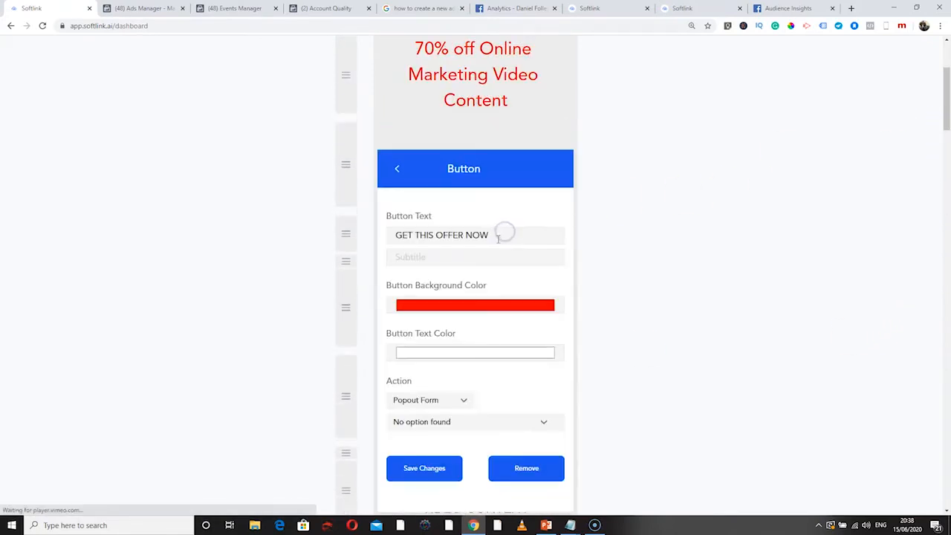
pyautogui.click(446, 422)
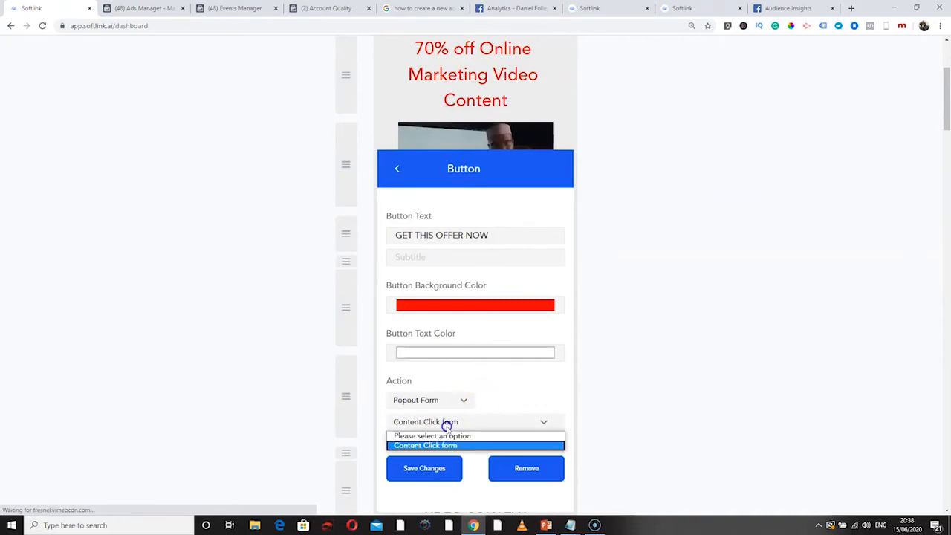
pyautogui.click(437, 445)
pyautogui.click(424, 465)
pyautogui.click(868, 166)
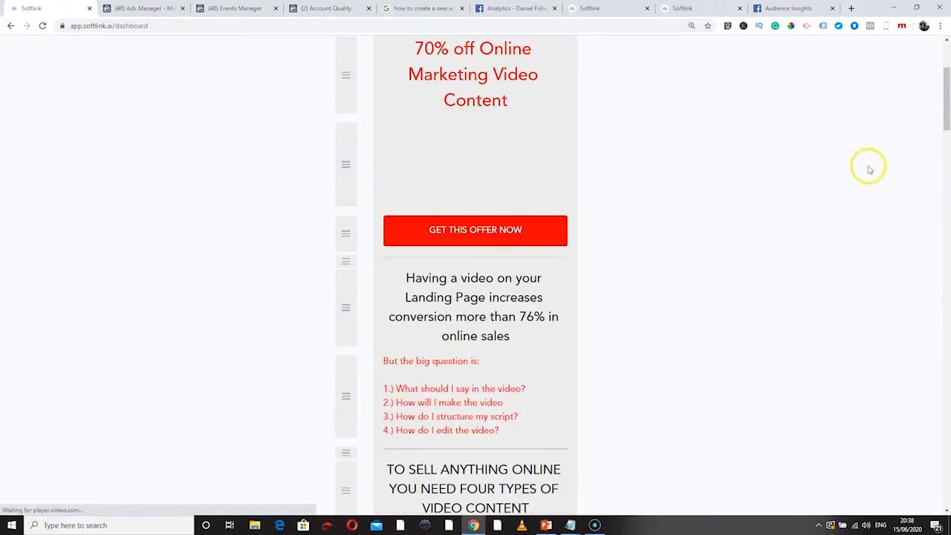
# Step: Open the landing page from its preview link and inspect its pixel events with Facebook Pixel Helper
pyautogui.click(461, 207)
pyautogui.moveTo(942, 105); pyautogui.dragTo(939, 71)
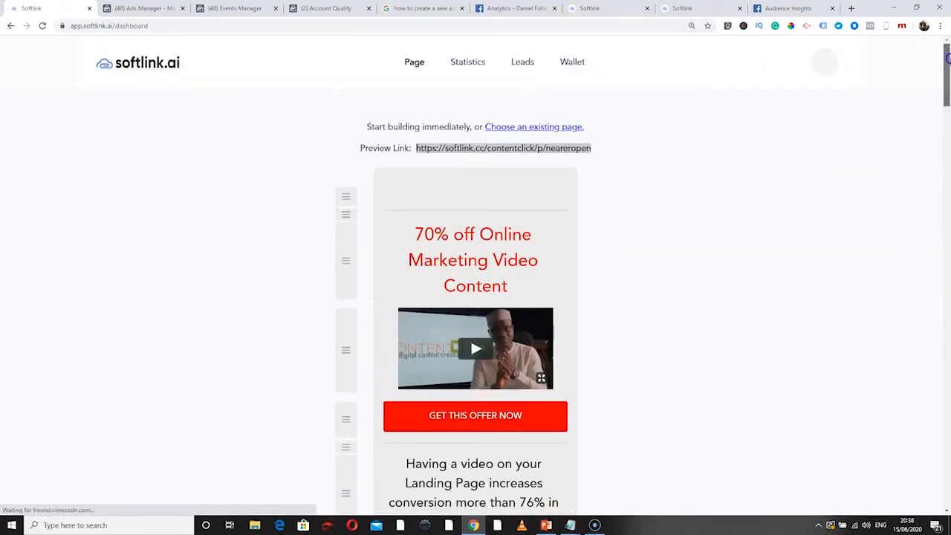
pyautogui.click(505, 149)
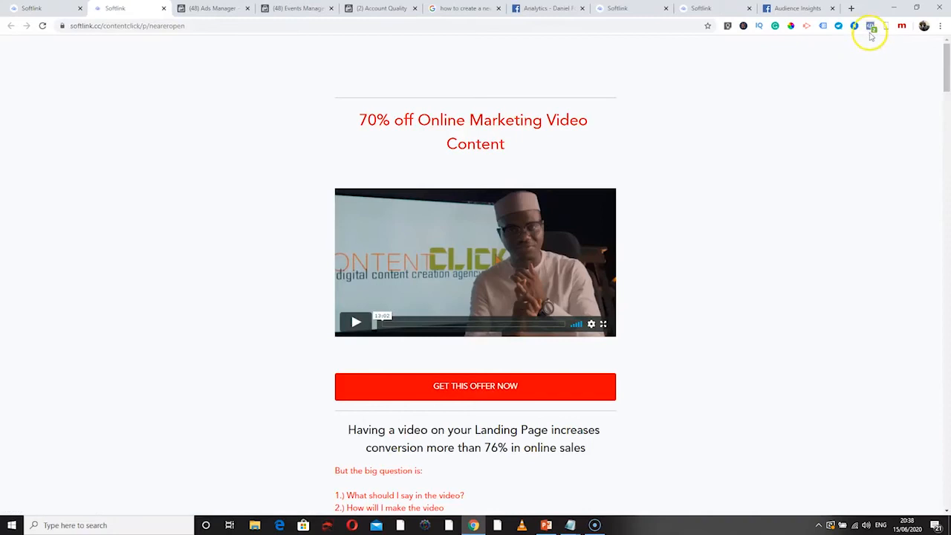
pyautogui.click(870, 28)
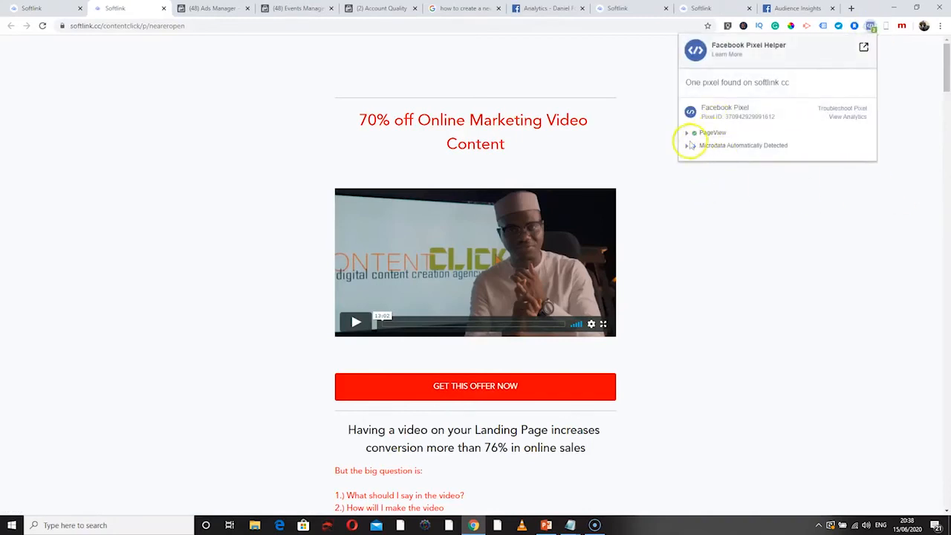
pyautogui.click(813, 181)
# Step: Test the GET THIS OFFER NOW button below the live page's video, and close the popout form
pyautogui.scroll(-2, 892, 163)
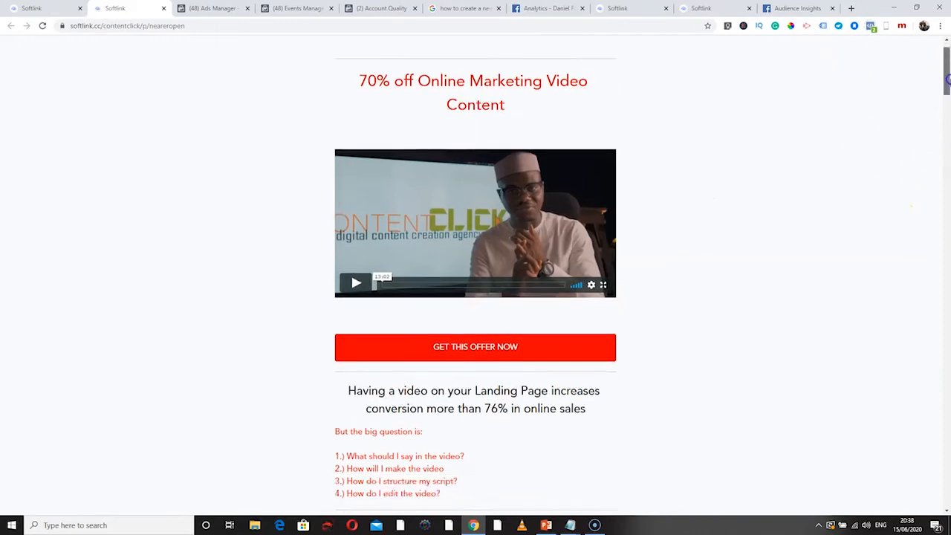
pyautogui.click(438, 218)
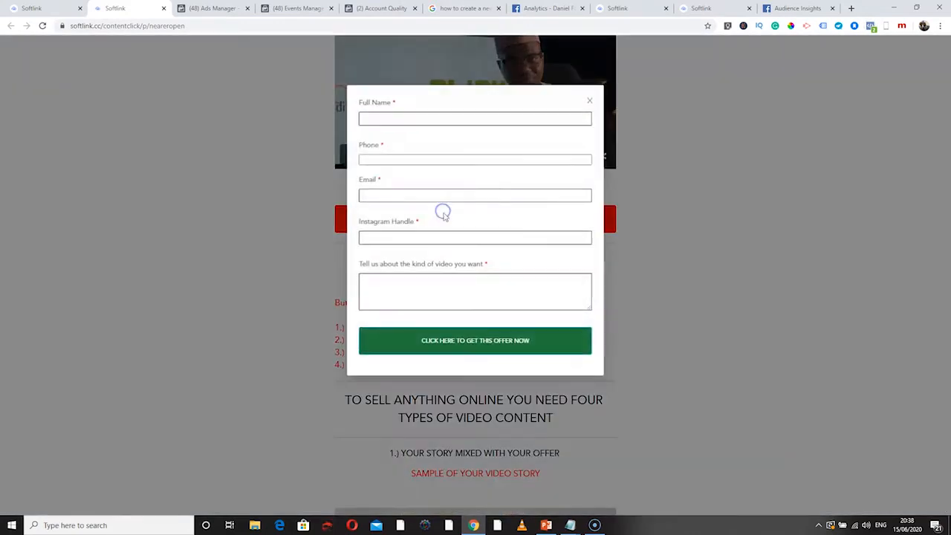
pyautogui.click(591, 102)
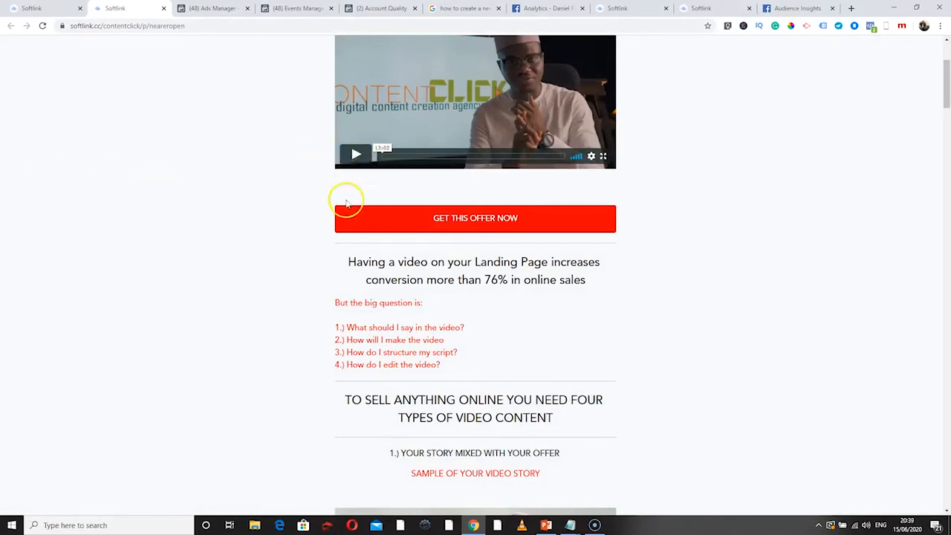
# Step: Reopen the popout form and fill in the full name, phone number, e-mail, Instagram handle and "nice video" as the kind of video wanted
pyautogui.click(454, 227)
pyautogui.click(400, 123)
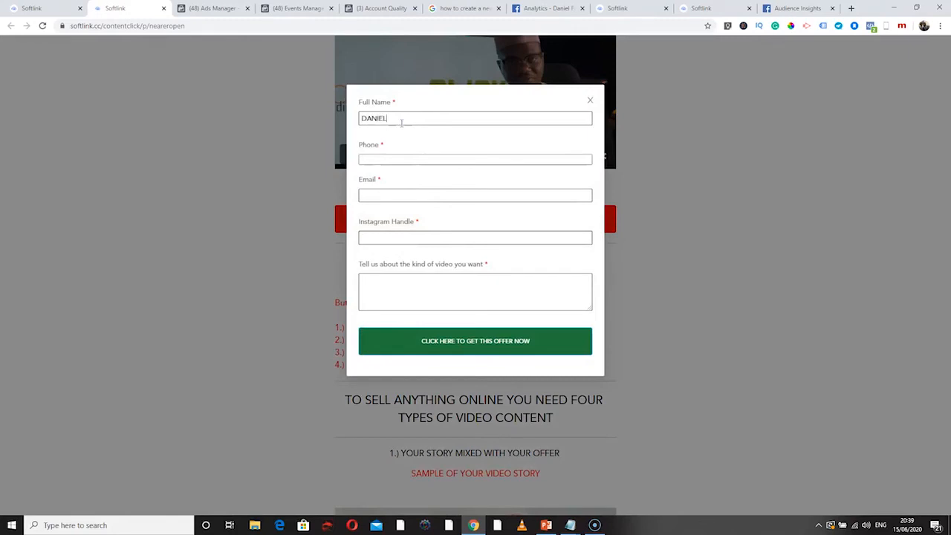
pyautogui.doubleClick(412, 119)
pyautogui.click(398, 158)
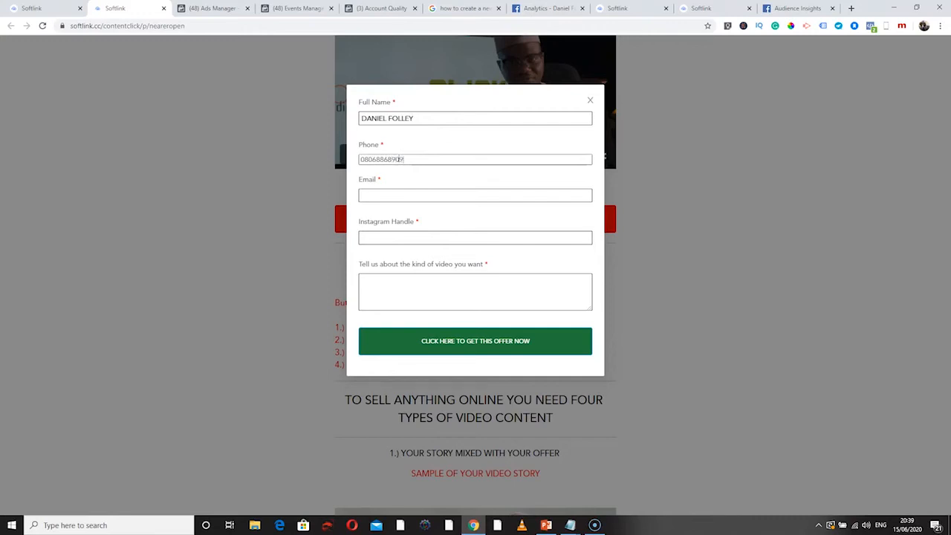
pyautogui.click(397, 191)
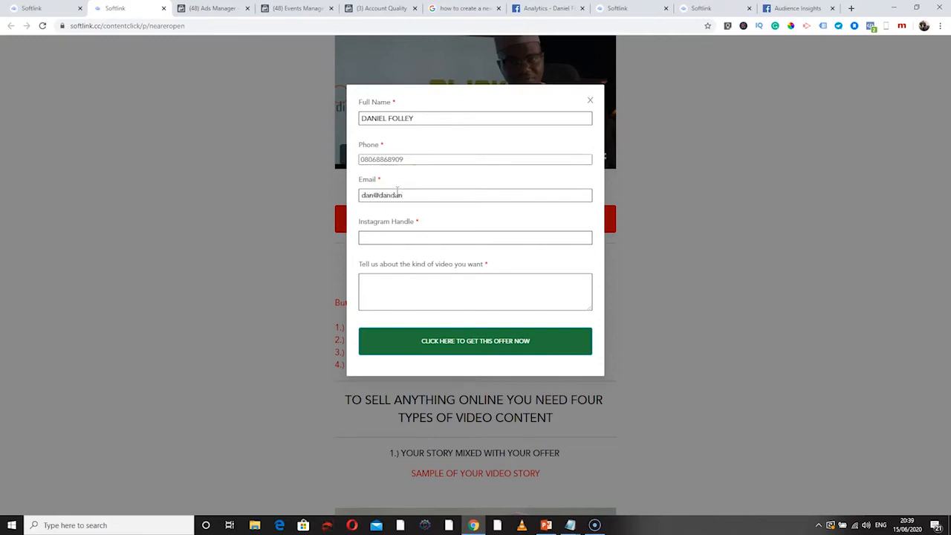
pyautogui.click(393, 242)
pyautogui.click(405, 291)
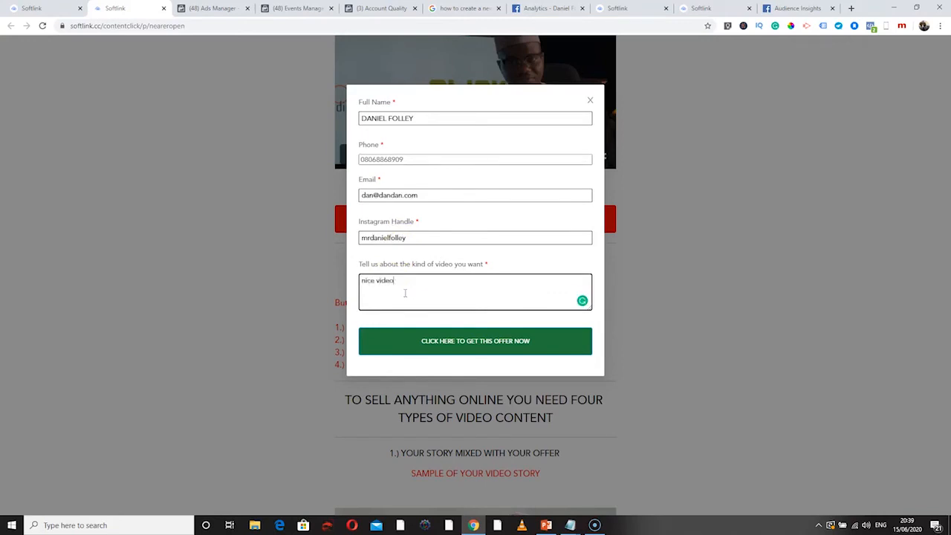
# Step: Submit the offer form, accept the redirect, and inspect the thank you page's pixel events with Facebook Pixel Helper
pyautogui.click(480, 347)
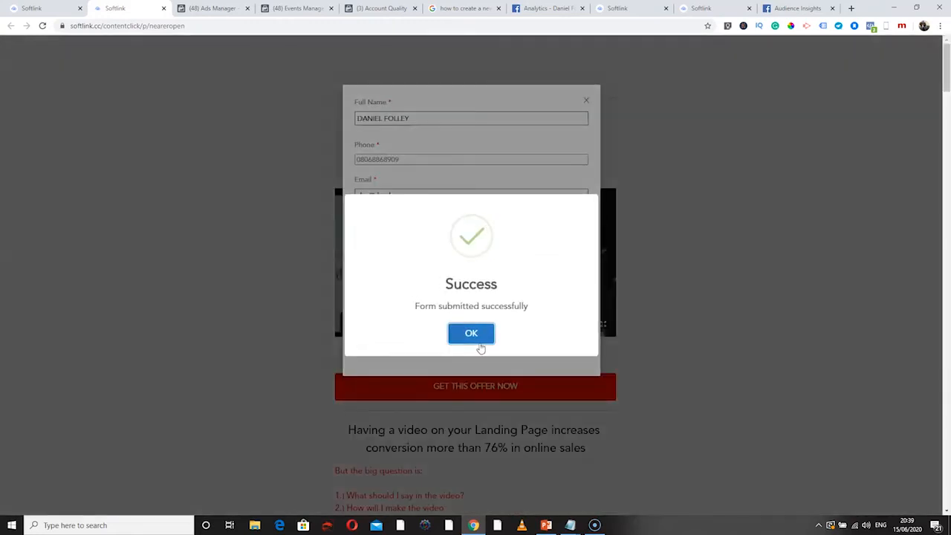
pyautogui.click(480, 340)
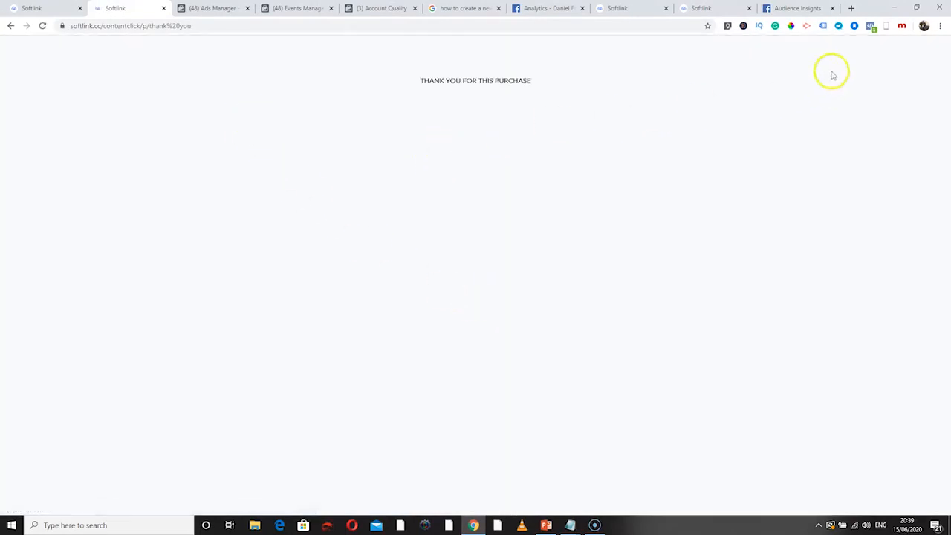
pyautogui.click(871, 26)
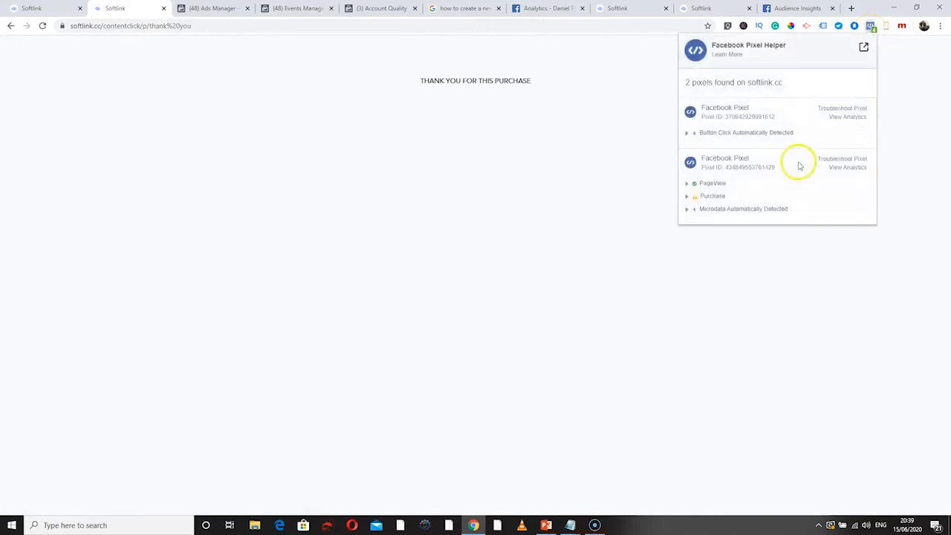
pyautogui.click(871, 26)
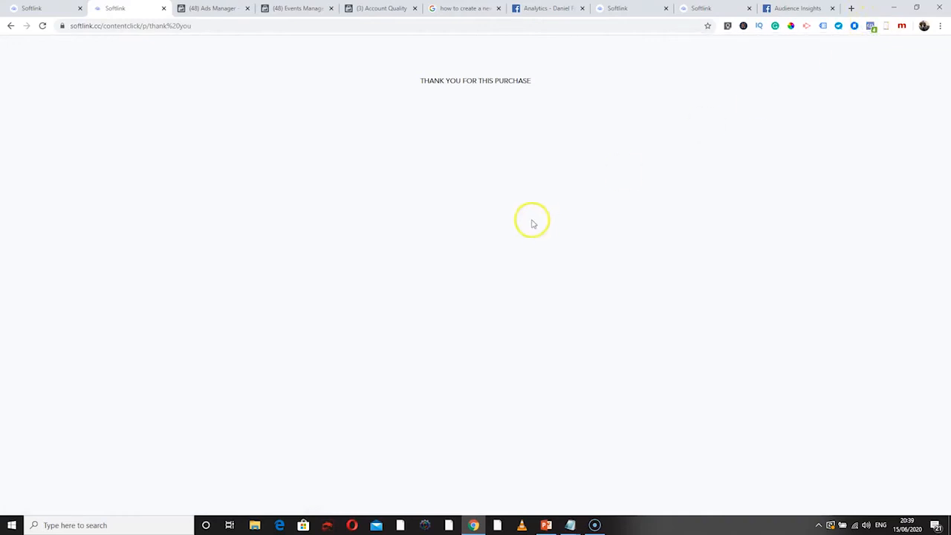